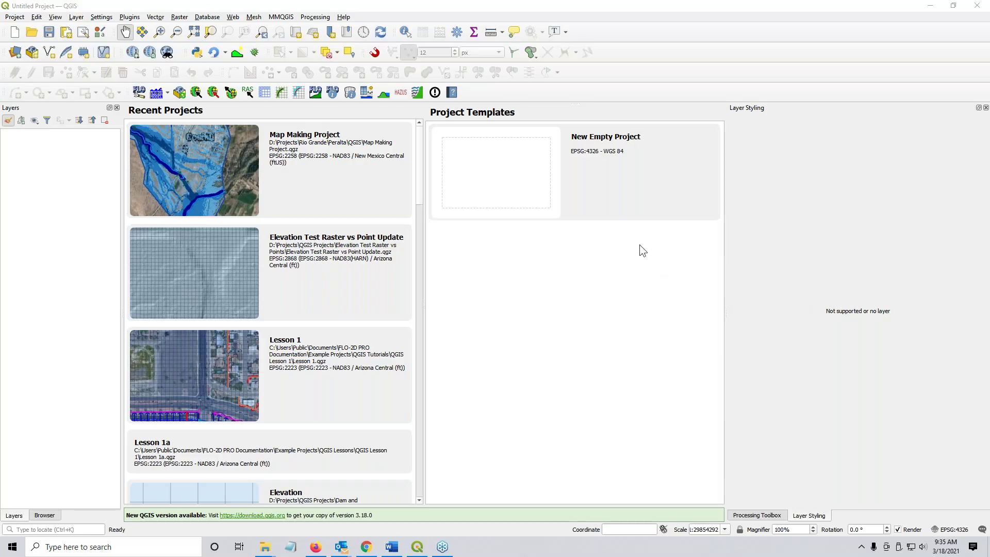
Open the Map Making Project, accept the Google Hybrid transformation, and load the FLO-2D model
left_click(325, 185)
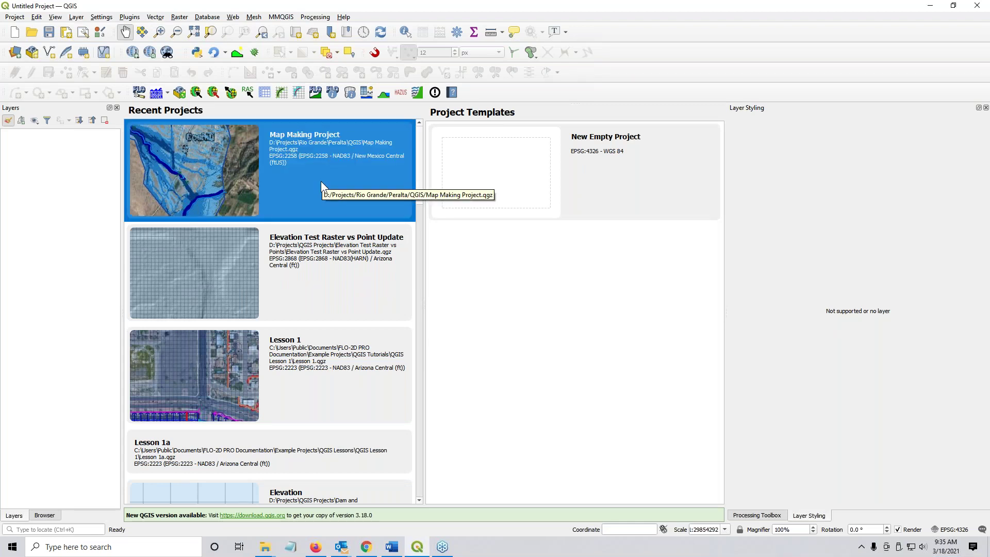
double_click(282, 181)
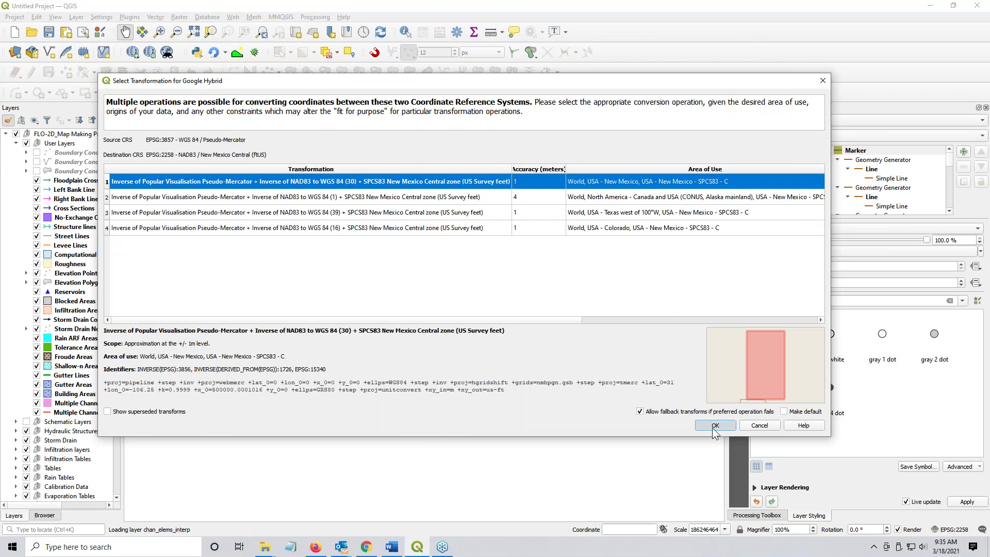
left_click(715, 426)
left_click(528, 293)
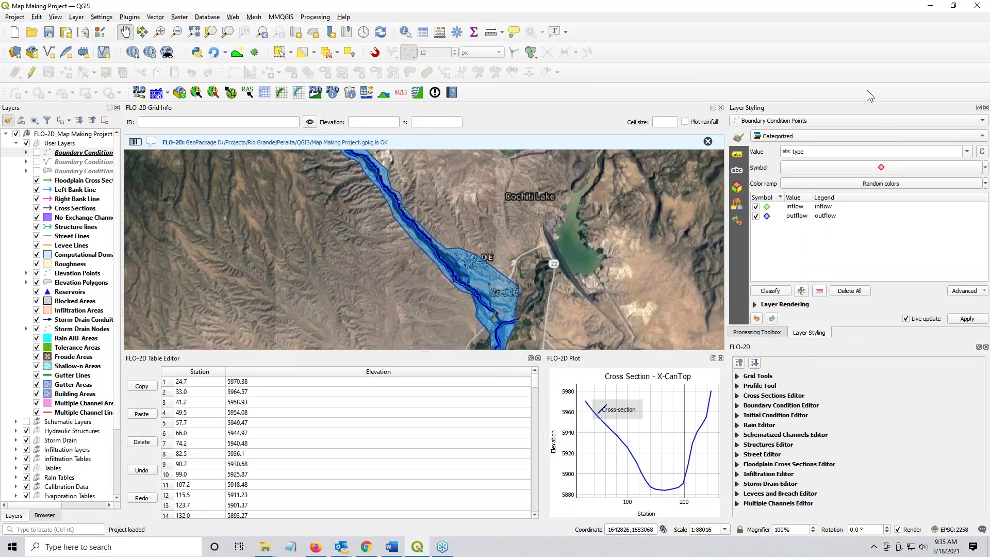
Dock the FLO-2D editor list at the top right, check Boundary Condition Points styling, and pan south toward Peña Blanca
left_click_drag(789, 350, 804, 230)
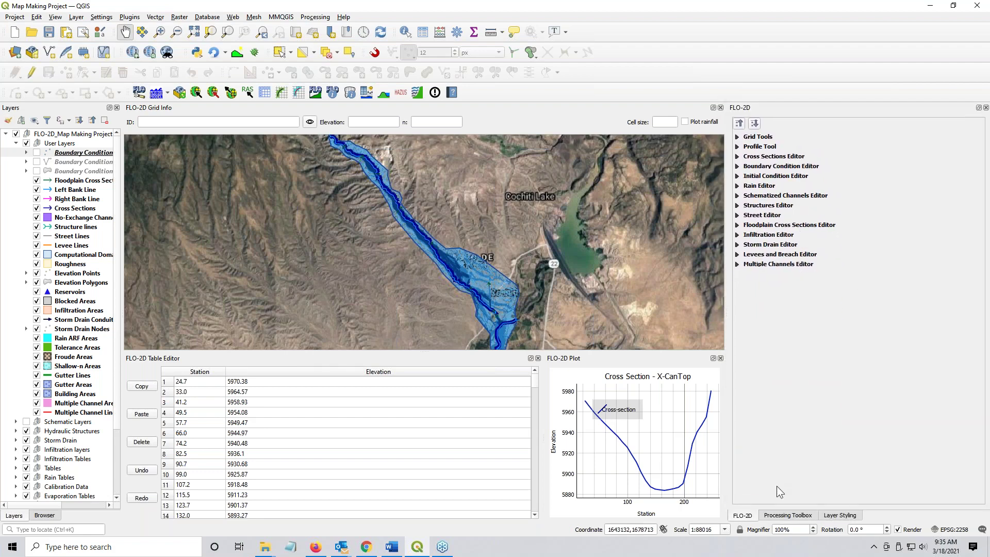
left_click(829, 516)
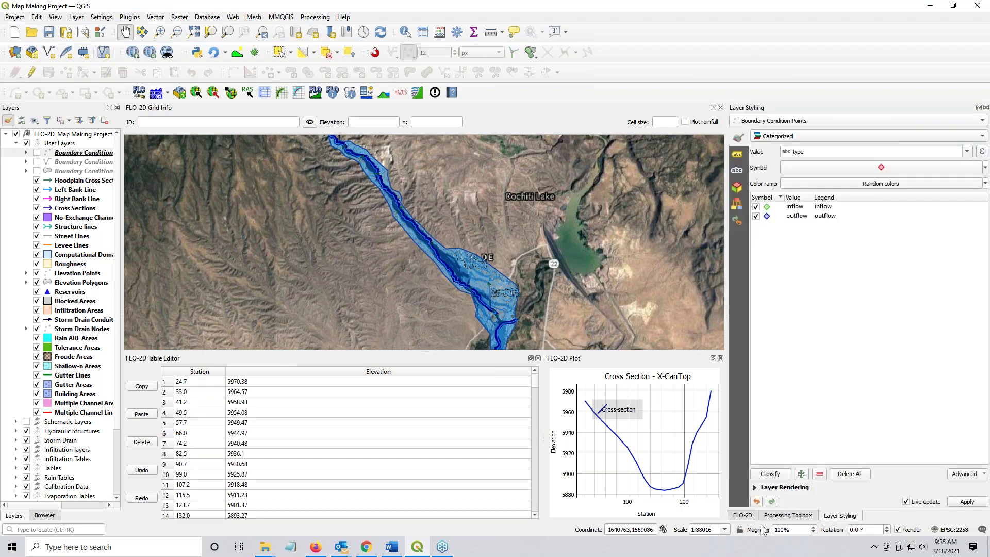
left_click(745, 515)
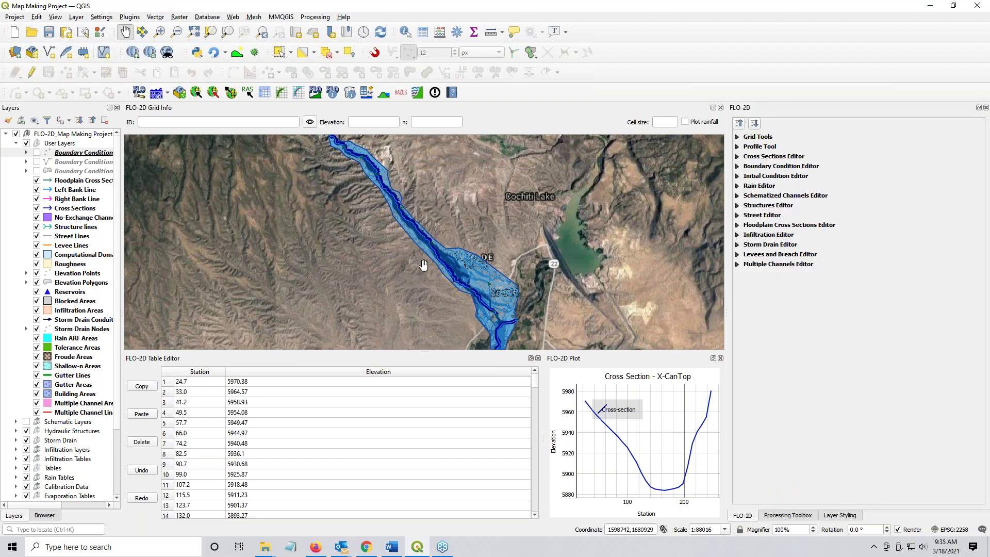
scroll(444, 262, "up", 1)
left_click_drag(530, 293, 397, 216)
scroll(397, 216, "down", 1)
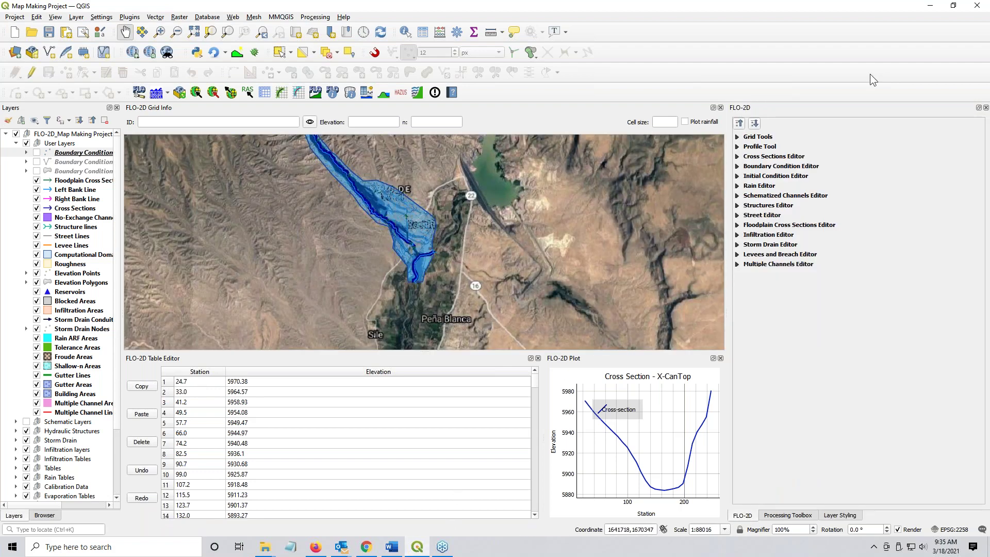
Launch FLO-2D Mapper from the FLO-2D run tools and confirm starting it
left_click(168, 95)
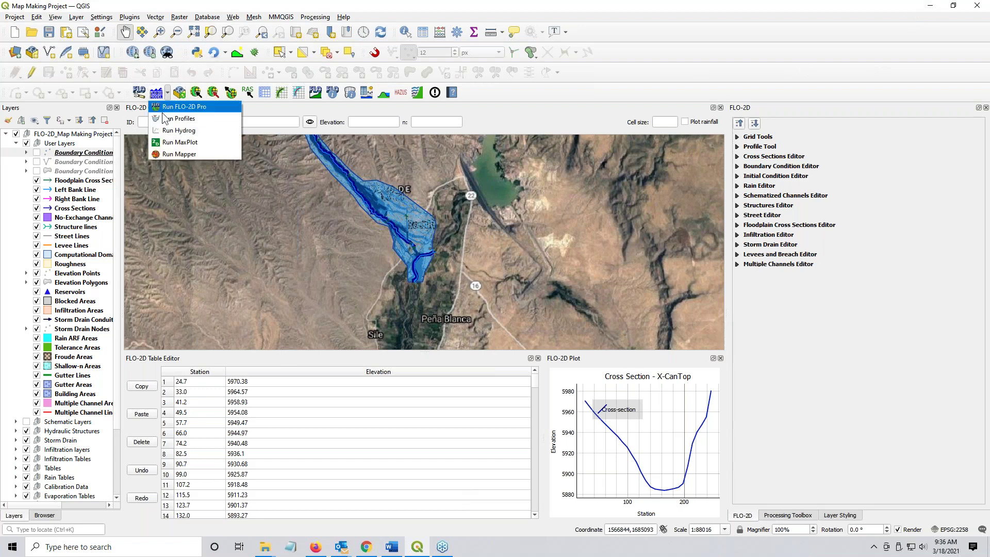
left_click(168, 146)
left_click(567, 287)
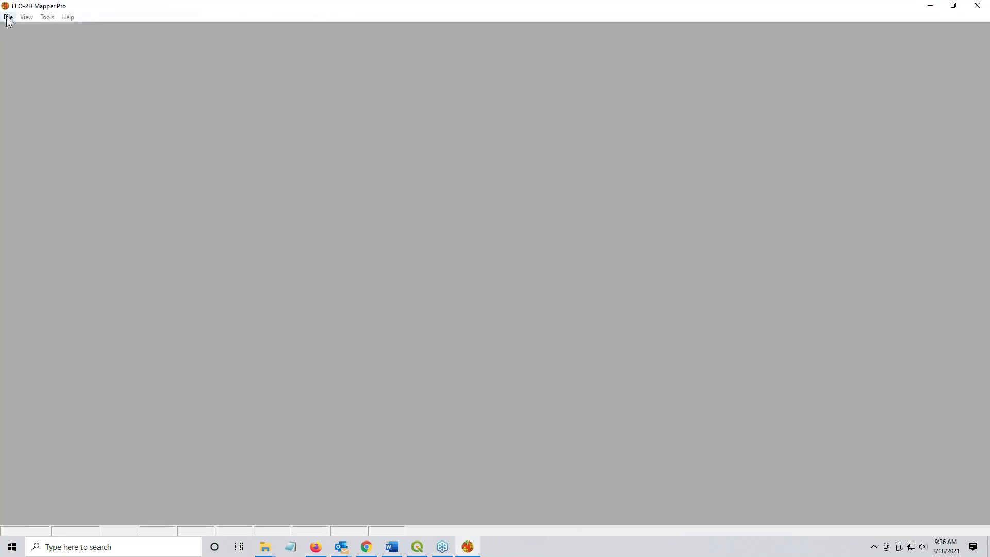
Browse Read FLO-2D Results to FPLAIN.DAT in the 500-Year Flood Levee folder, then dismiss the dialog
left_click(8, 17)
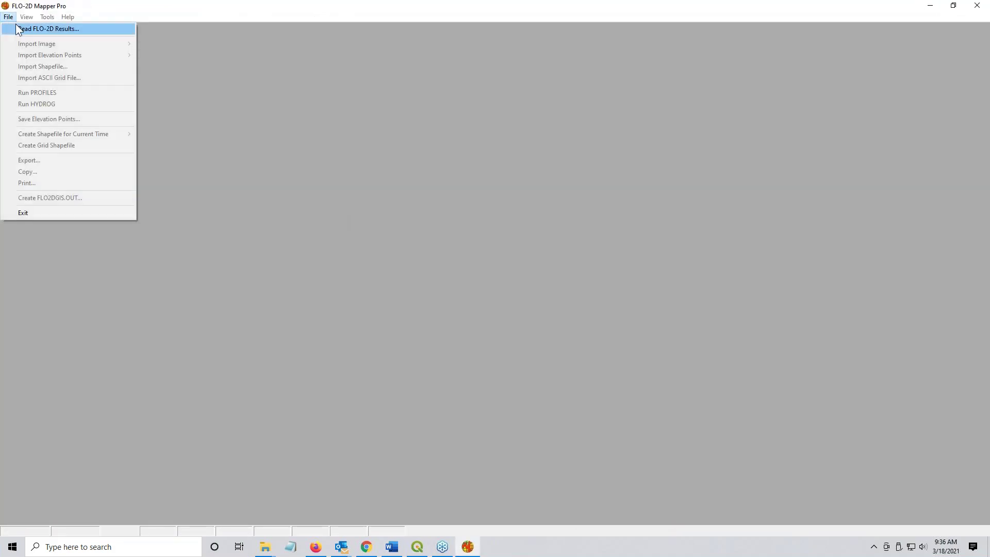
left_click(12, 29)
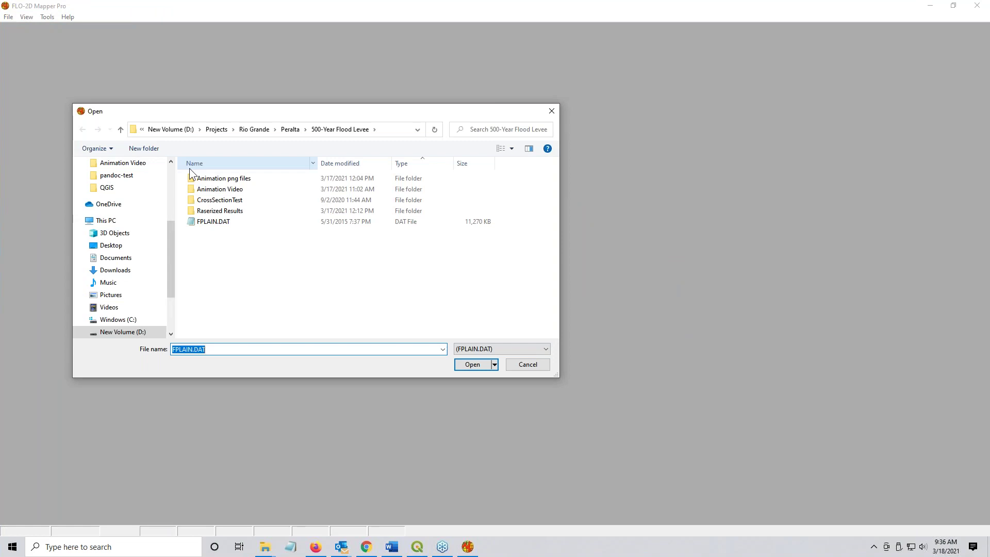
left_click(403, 129)
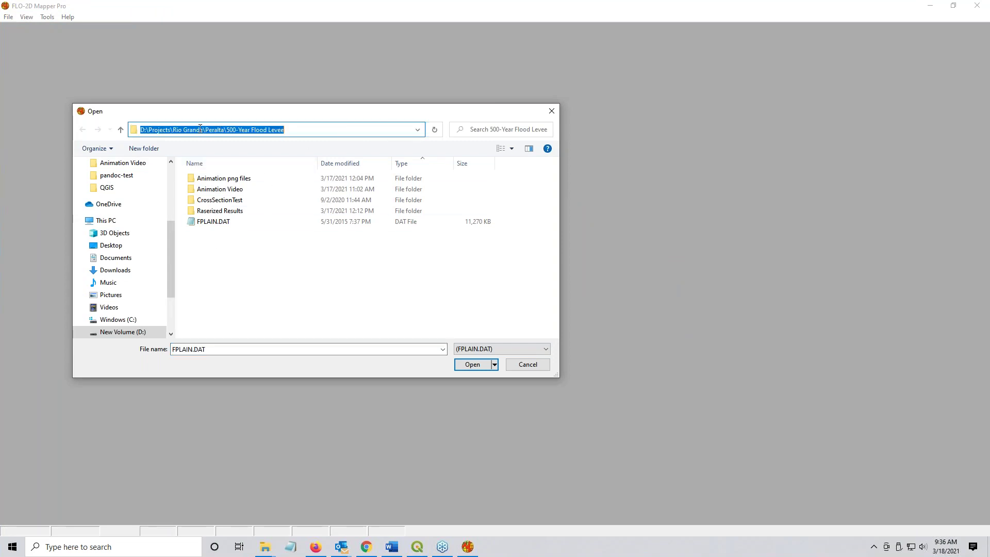
left_click(201, 224)
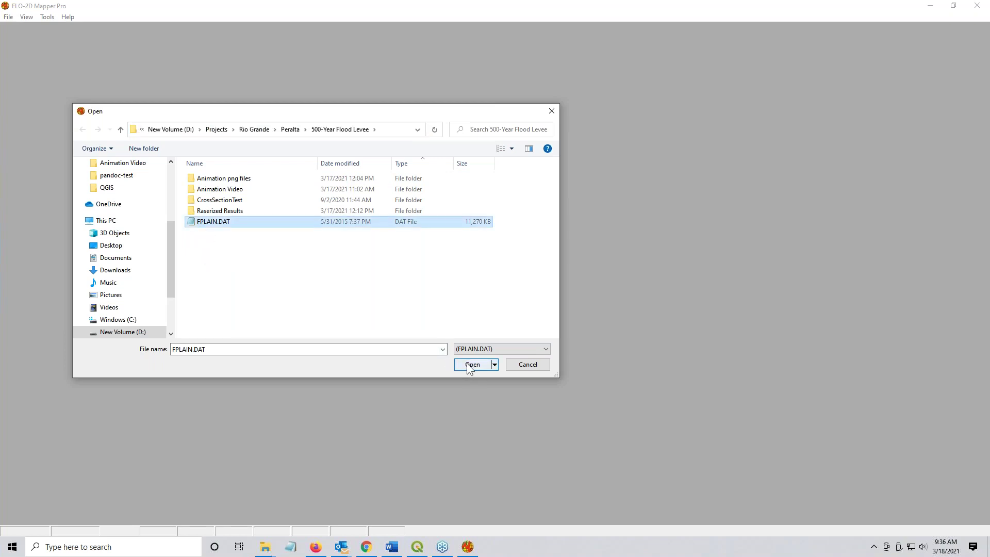
left_click(526, 366)
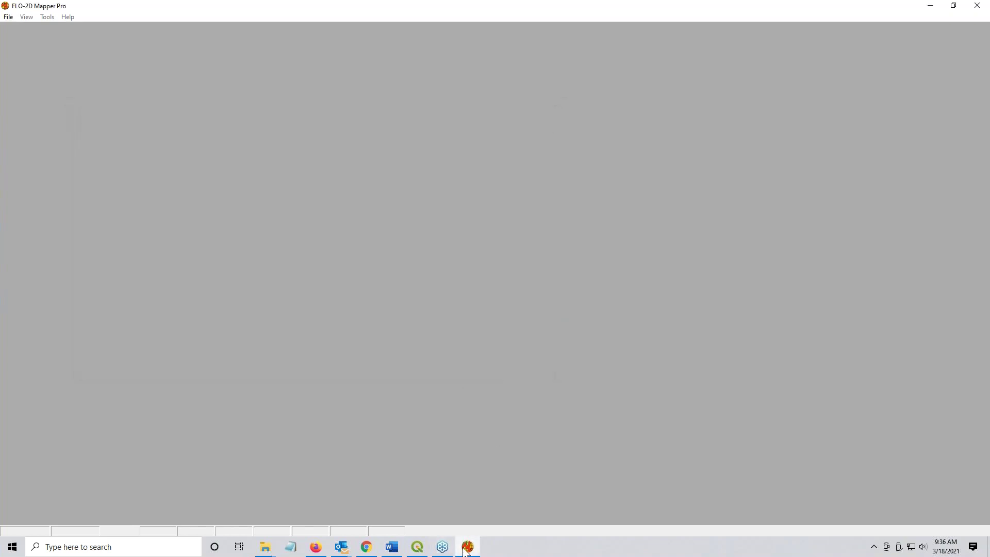
Remove the old Max Combined, Flow Depth at Cell and Velocity at Cell (Vectors) layers from QGIS
left_click(418, 547)
scroll(60, 464, "down", 3)
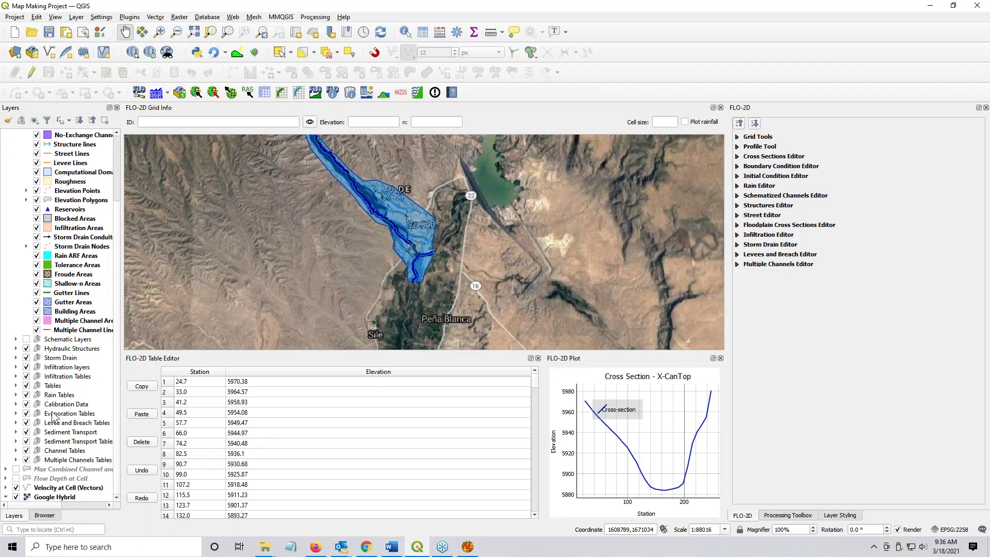
left_click(57, 469)
left_click(60, 488, "shift")
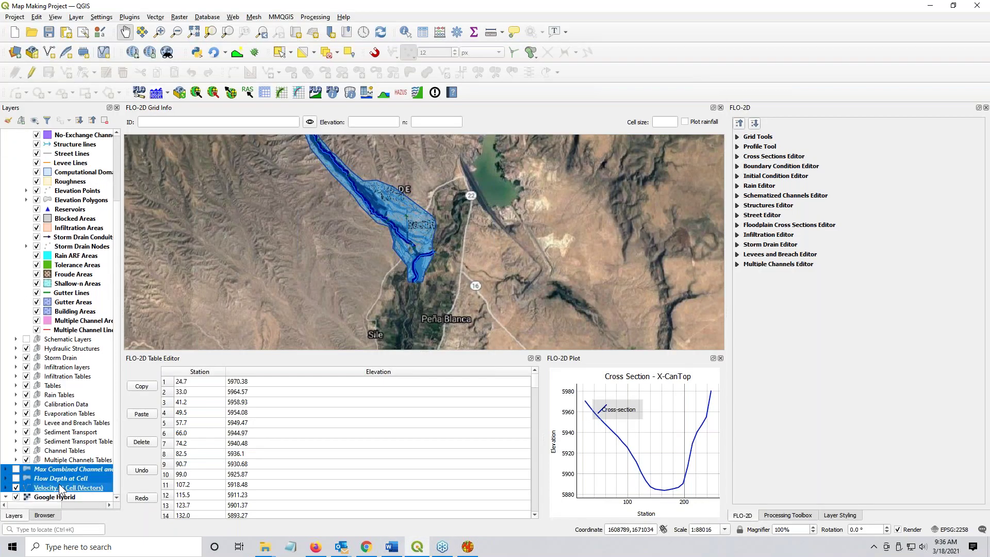
right_click(59, 486)
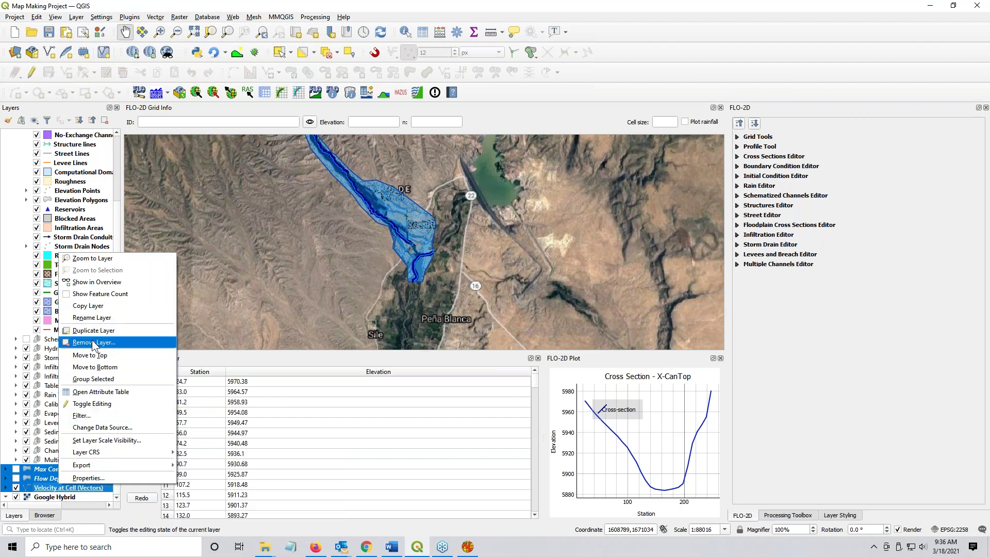
left_click(93, 343)
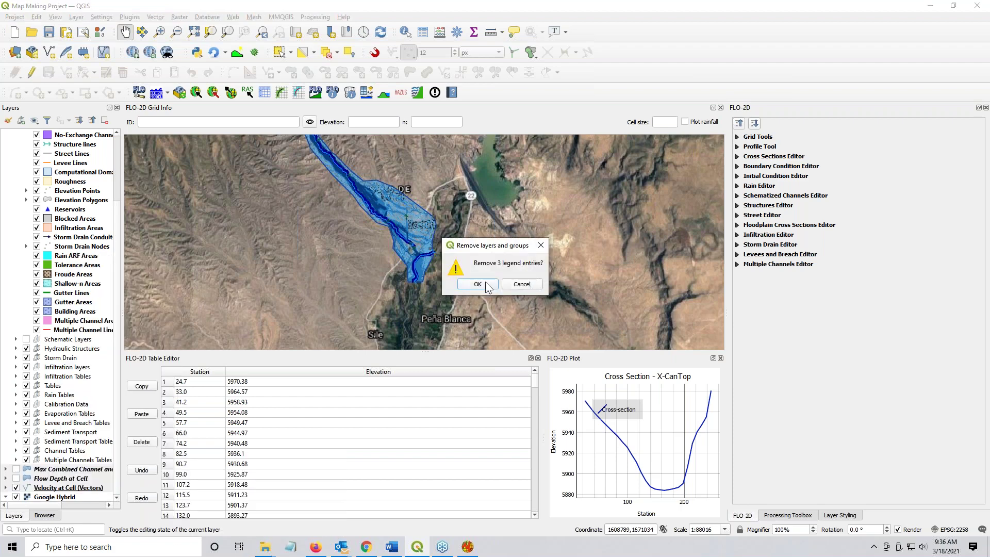
left_click(479, 285)
left_click(472, 545)
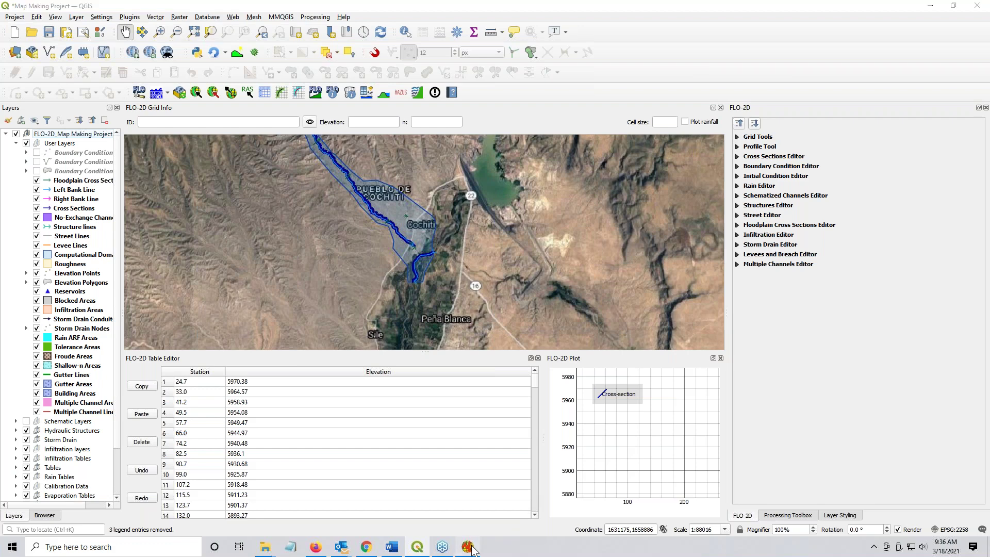
Read FLO-2D results in the Mapper by selecting FPLAIN.DAT under File > Read FLO-2D Results
left_click(6, 17)
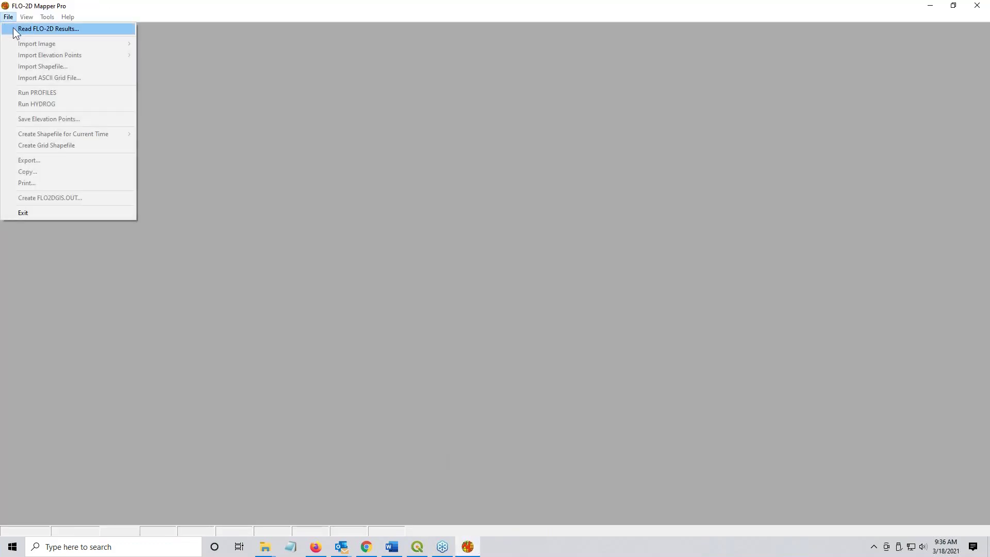
left_click(15, 29)
left_click(221, 225)
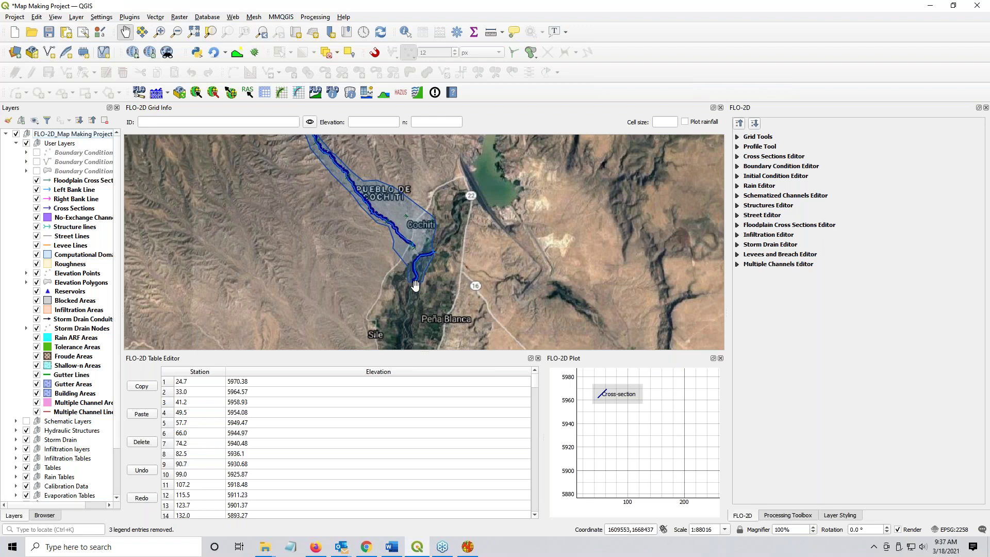
Collapse the User Layers group and select the Google Hybrid basemap layer
left_click(954, 530)
left_click(955, 529)
left_click(16, 144)
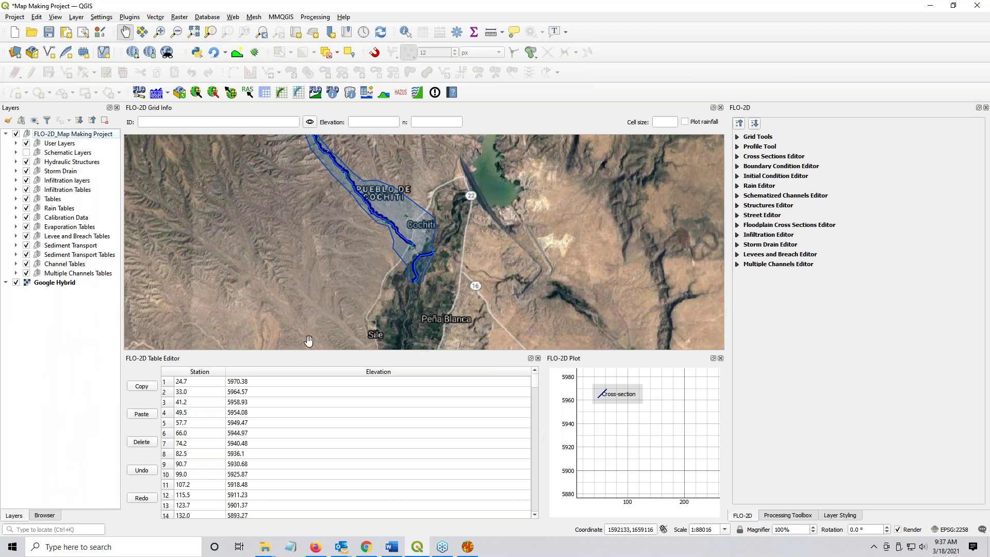
left_click(45, 283)
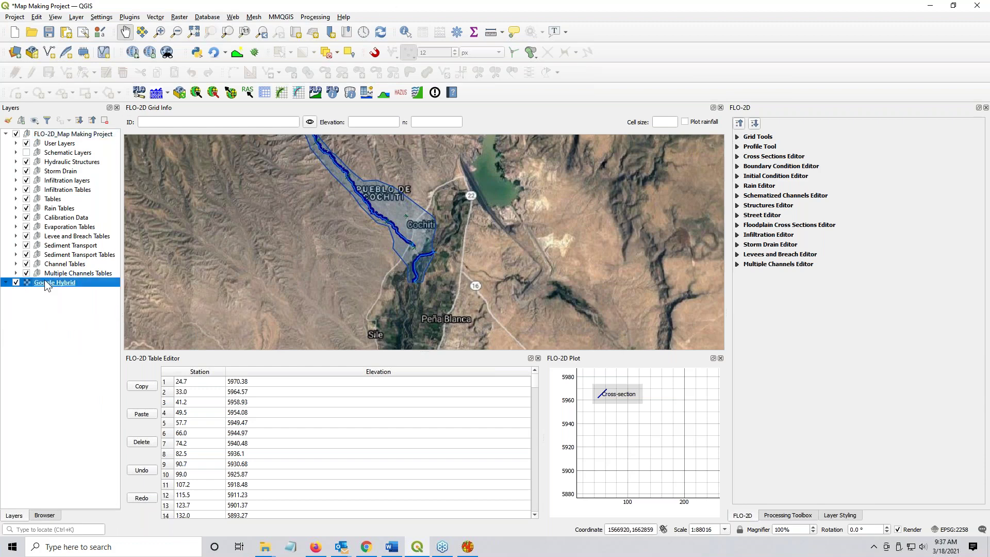
left_click(44, 280)
Show the Max Water Surface Elevation map, then the Max Flow Depth map (up to 32.8 ft)
left_click(467, 547)
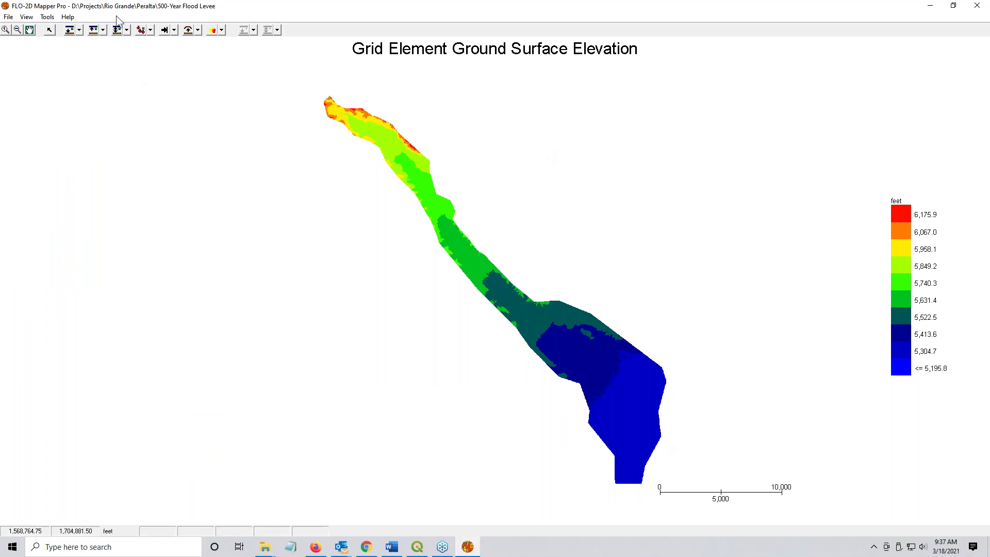
left_click(103, 30)
left_click(112, 43)
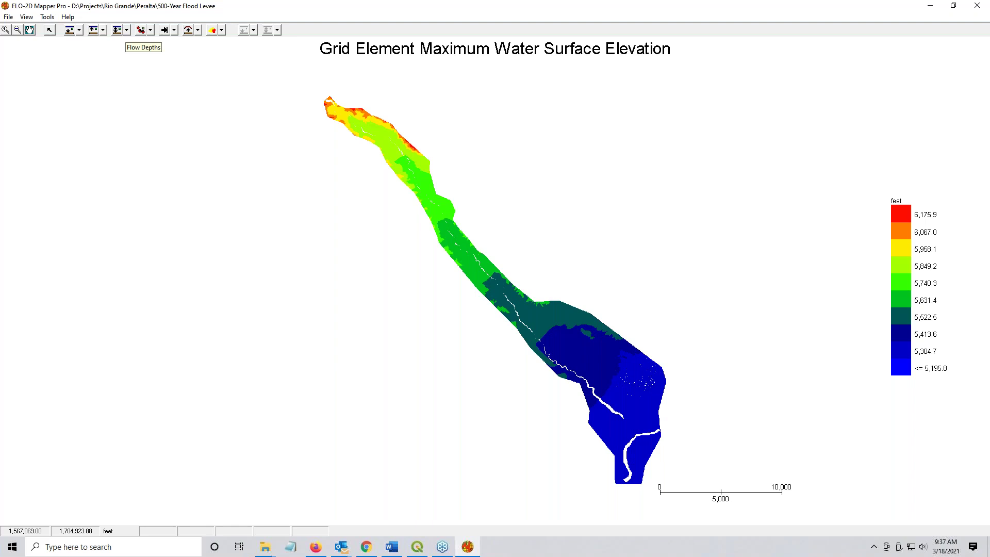
left_click(127, 29)
left_click(150, 42)
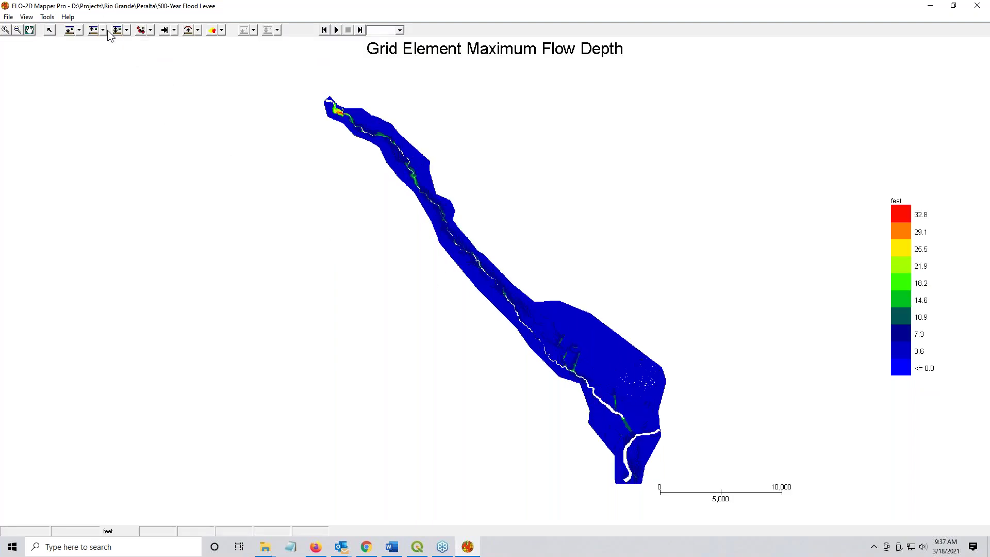
Plot the final floodplain flow depths, then the max combined channel and floodplain flow depths
left_click(127, 29)
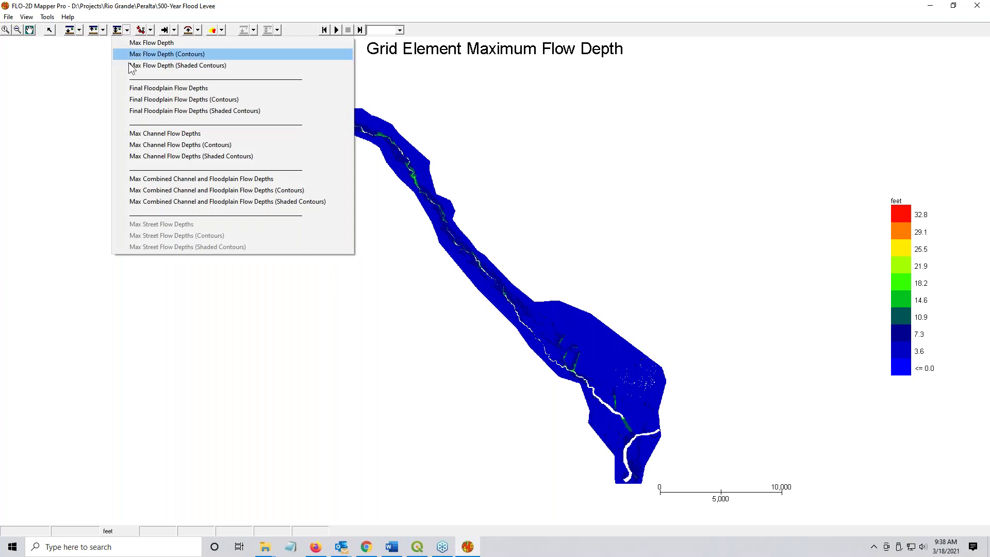
left_click(130, 96)
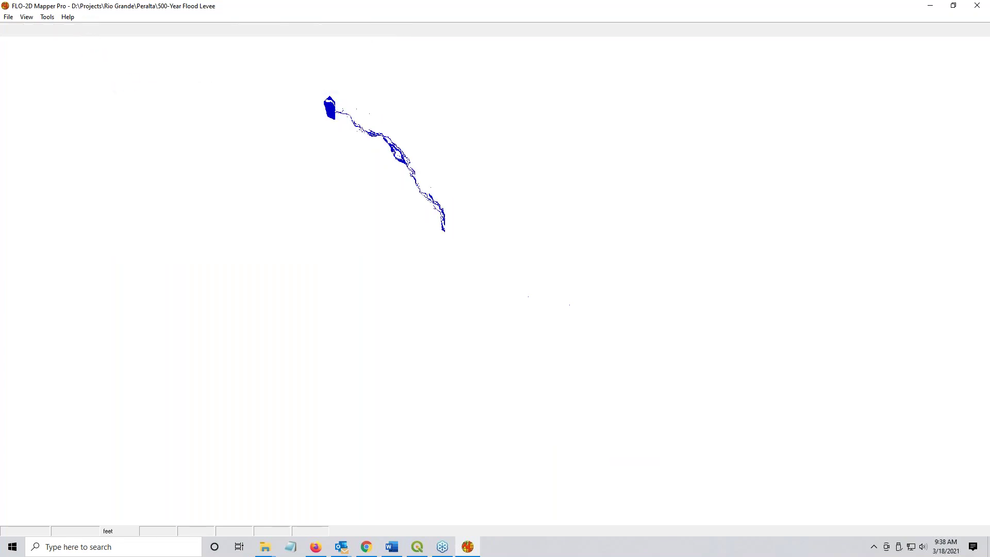
left_click(103, 30)
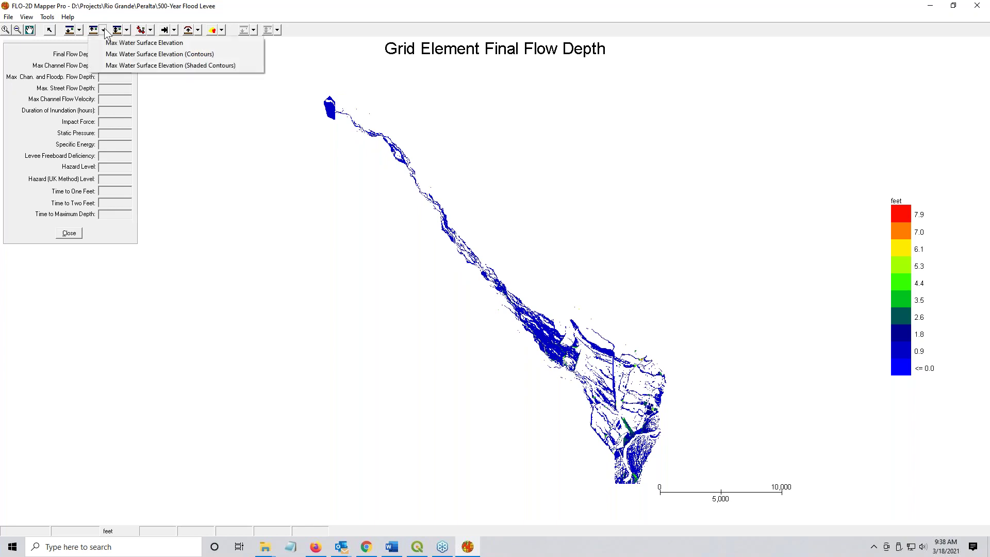
left_click(130, 34)
left_click(128, 31)
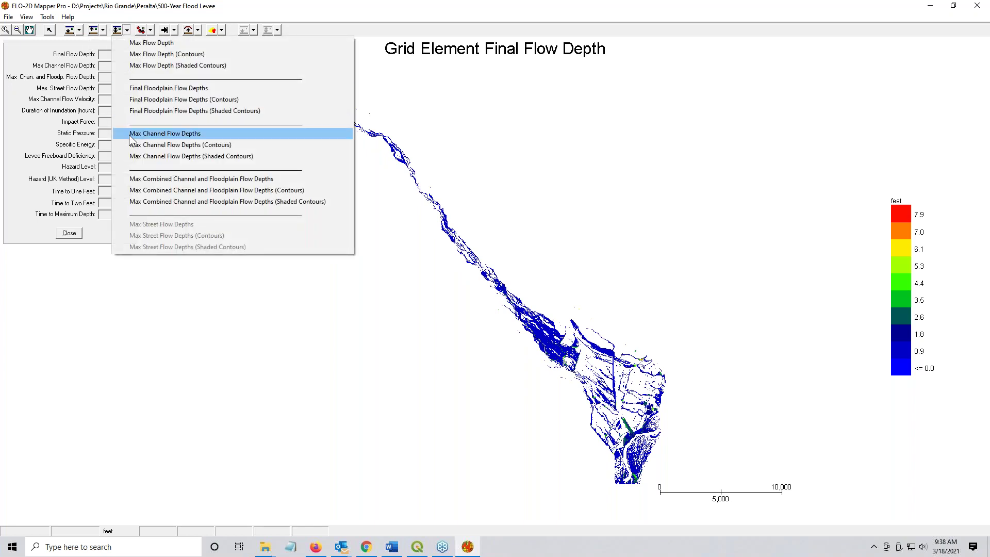
left_click(143, 179)
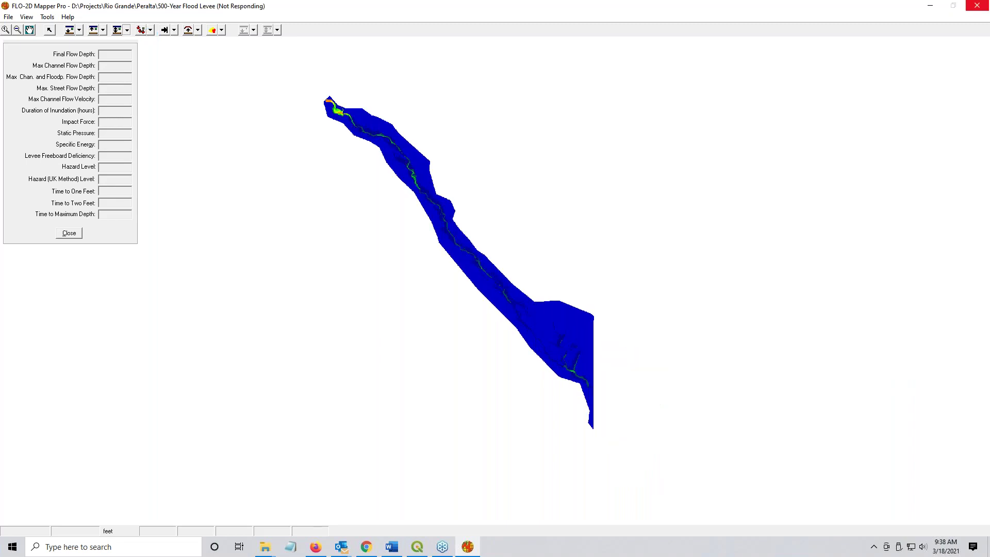
Plot maximum velocity as vectors, accepting the default vector scale factor
left_click(151, 29)
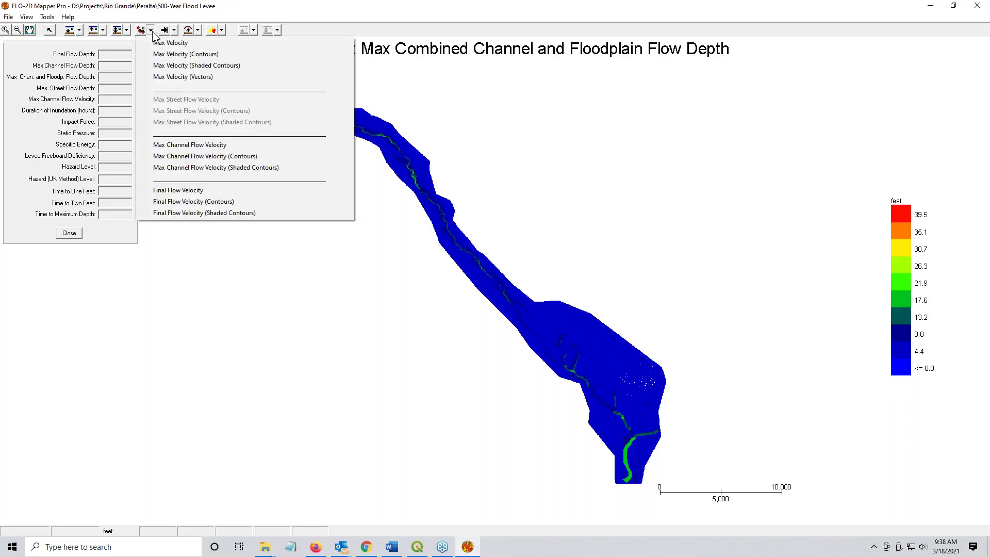
left_click(166, 76)
left_click(479, 300)
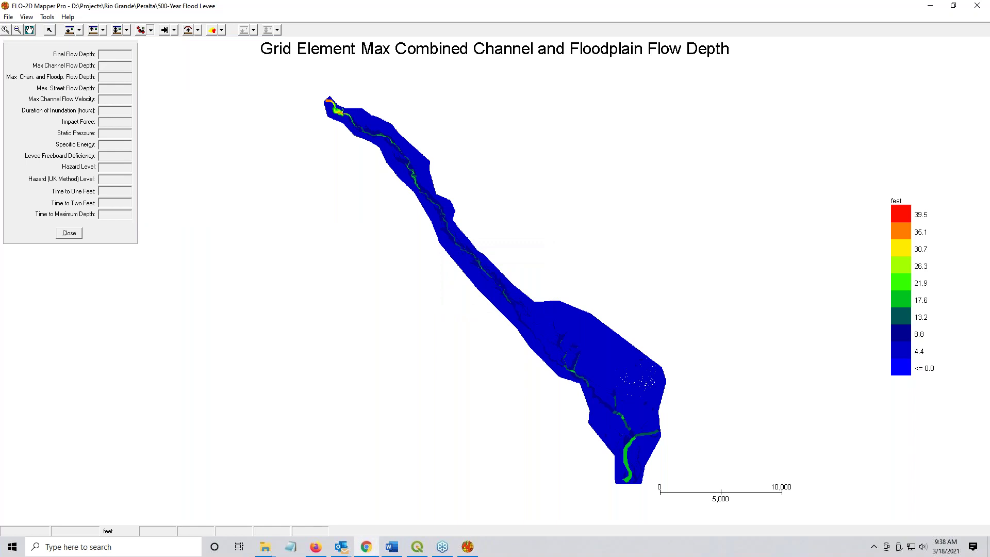
left_click(366, 547)
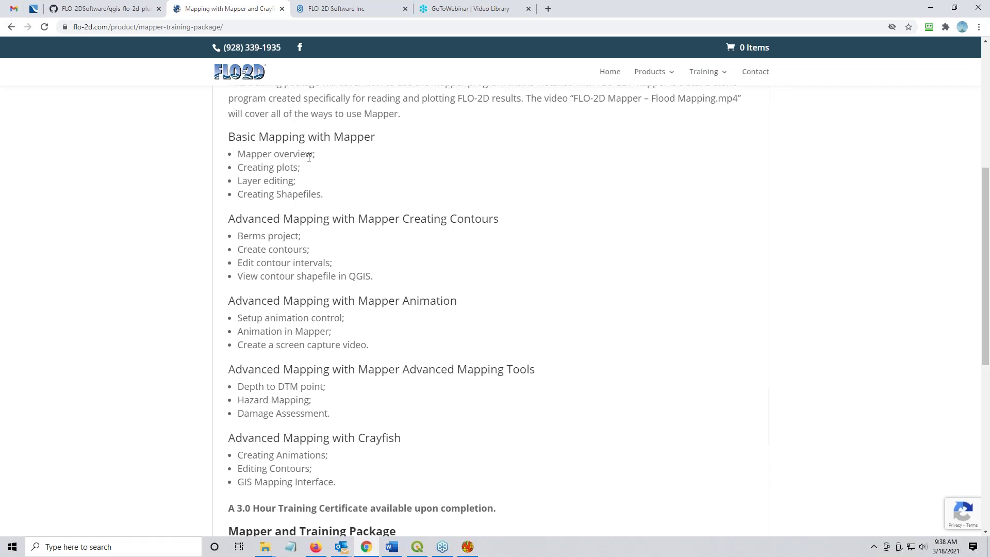
Scroll through the Mapper Training Package topics on flo-2d.com, then minimize Chrome
scroll(309, 158, "up", 3)
scroll(266, 206, "down", 2)
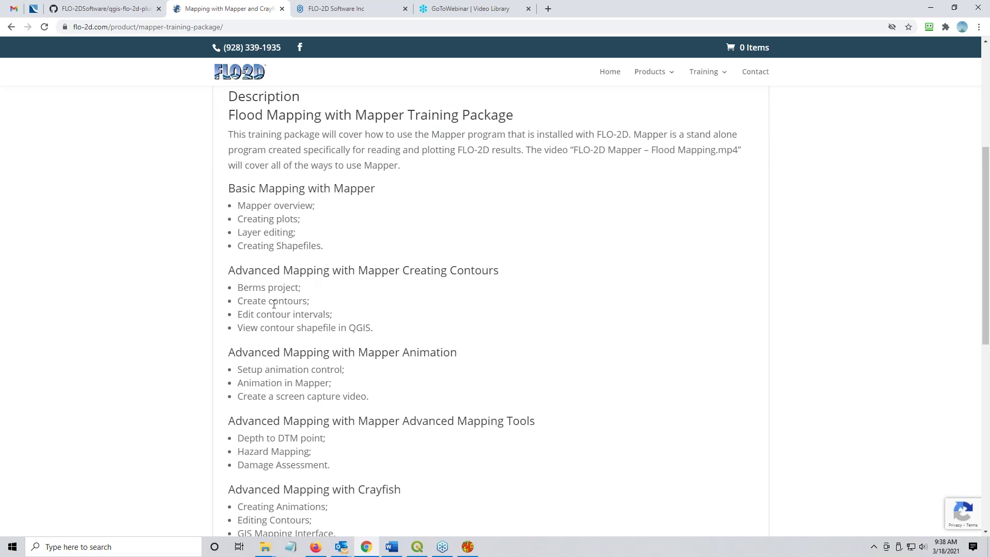
scroll(340, 305, "down", 3)
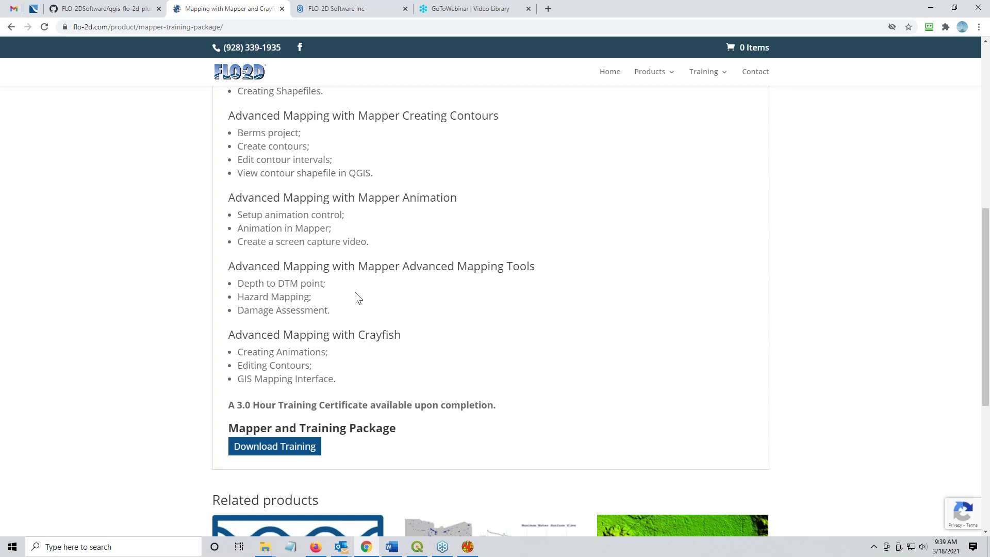
scroll(355, 291, "up", 2)
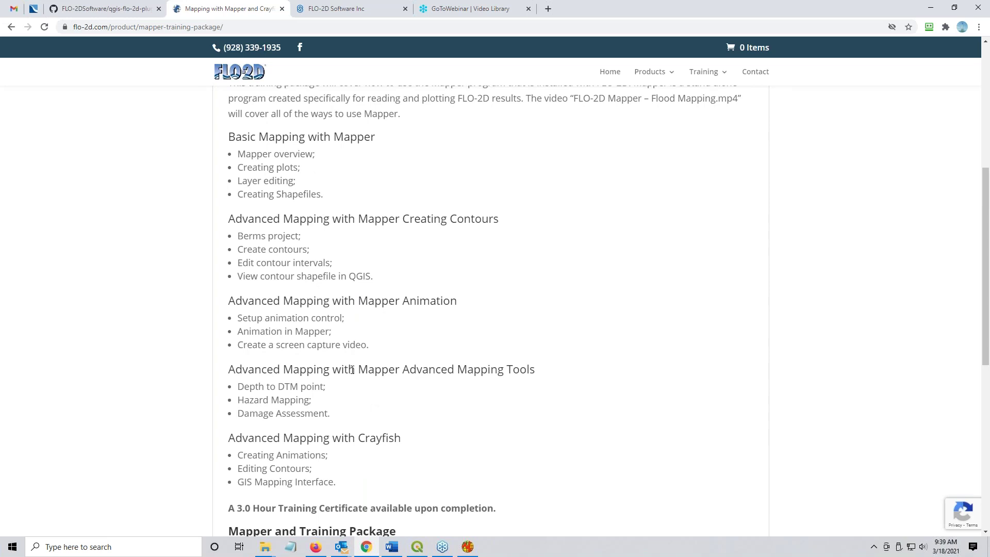
scroll(341, 338, "down", 2)
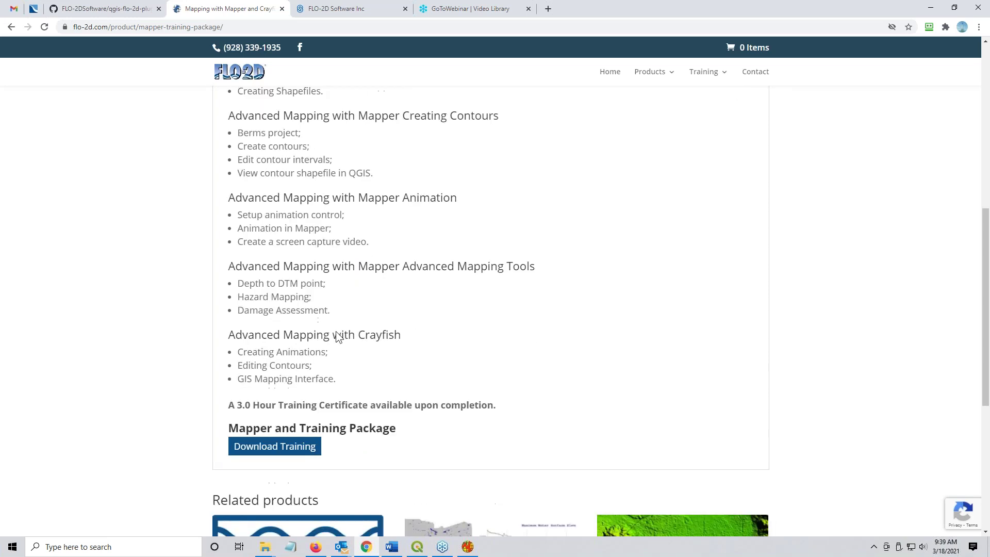
left_click(931, 7)
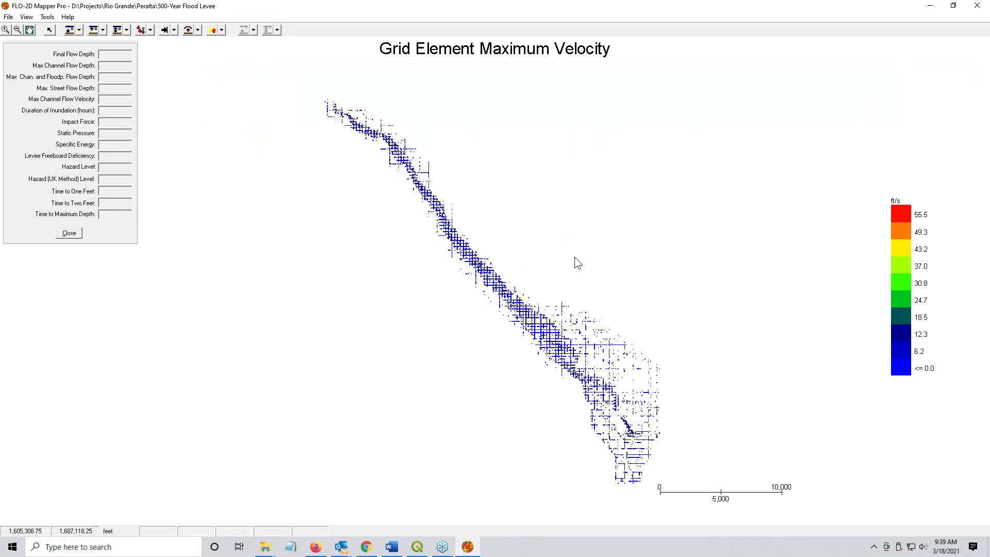
Close Mapper and place the 500-Year Flood Levee folder window over QGIS
left_click(974, 8)
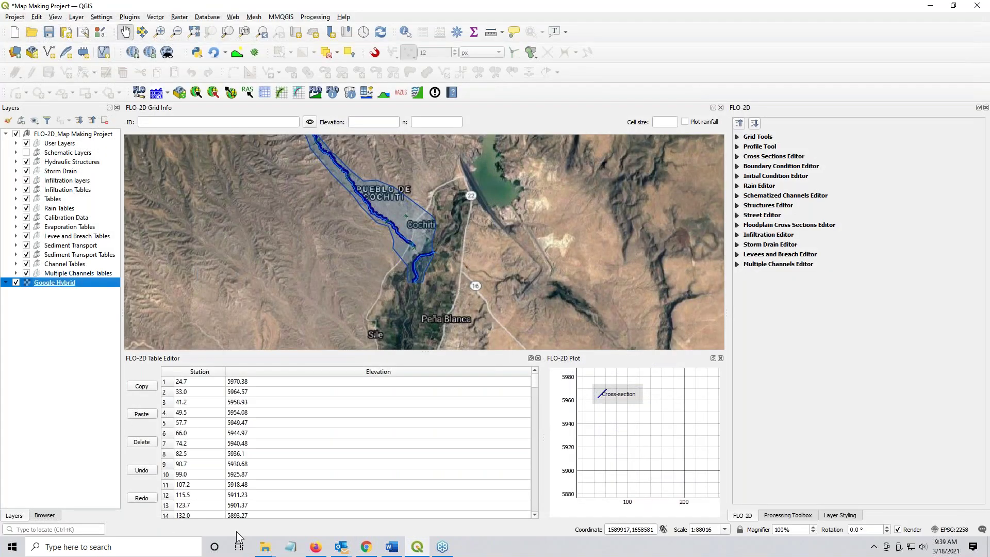
mouse_move(265, 546)
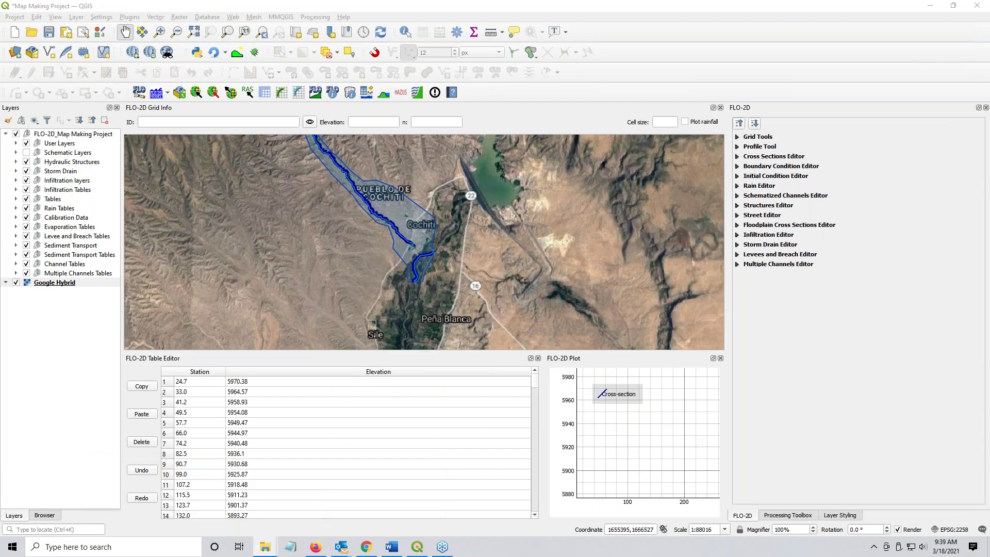
left_click_drag(673, 141, 623, 107)
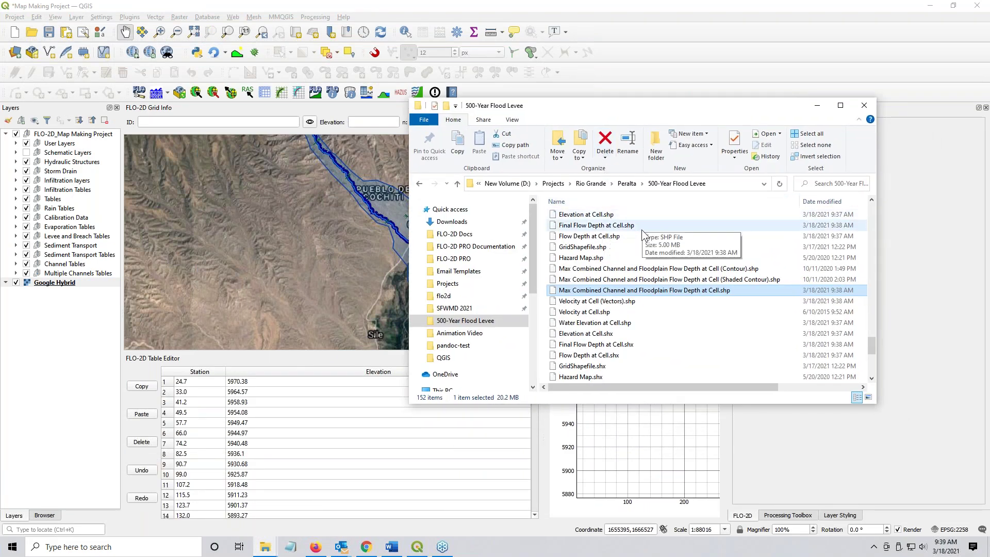
Drag the Flow Depth at Cell, Velocity at Cell (Vectors) and Max Combined shapefiles onto the map
left_click(604, 213)
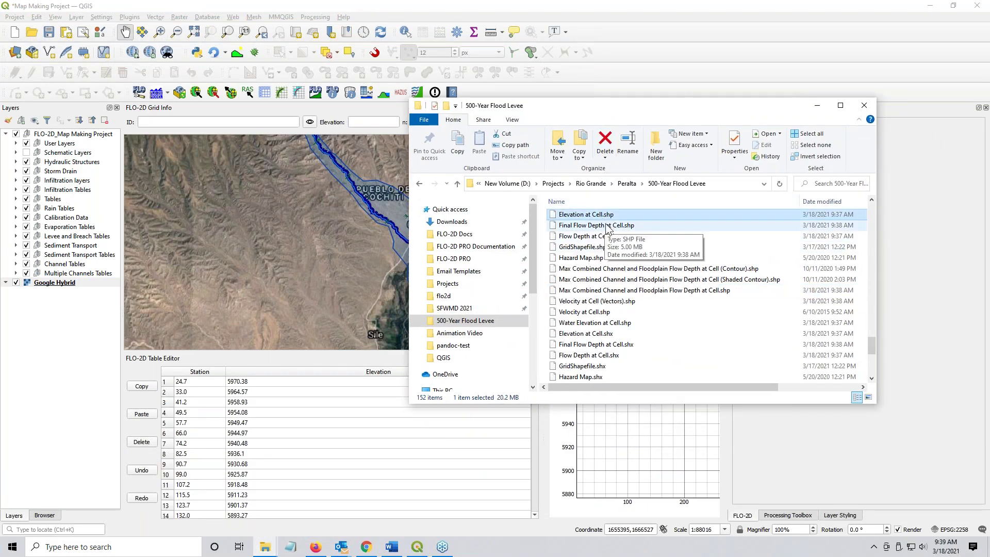
left_click(601, 236)
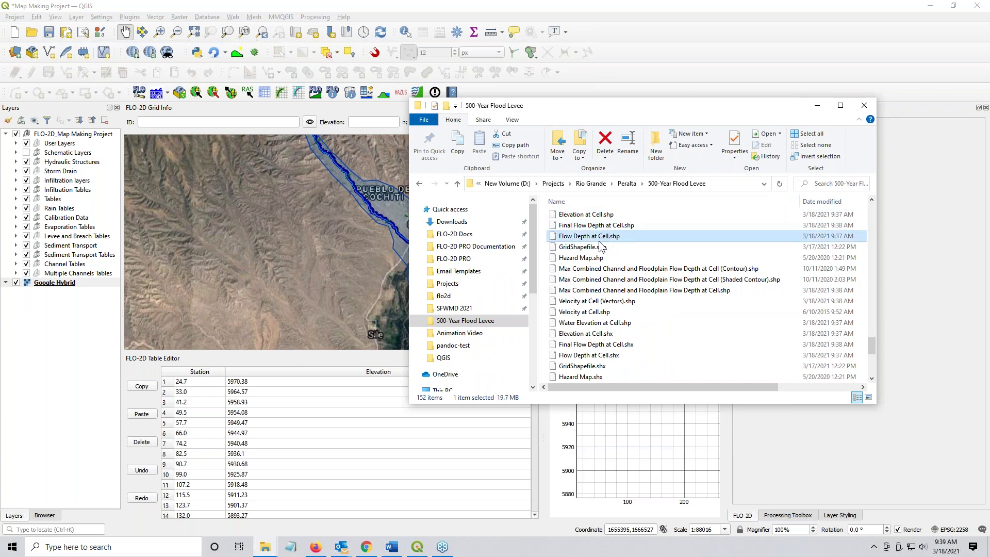
left_click(607, 269)
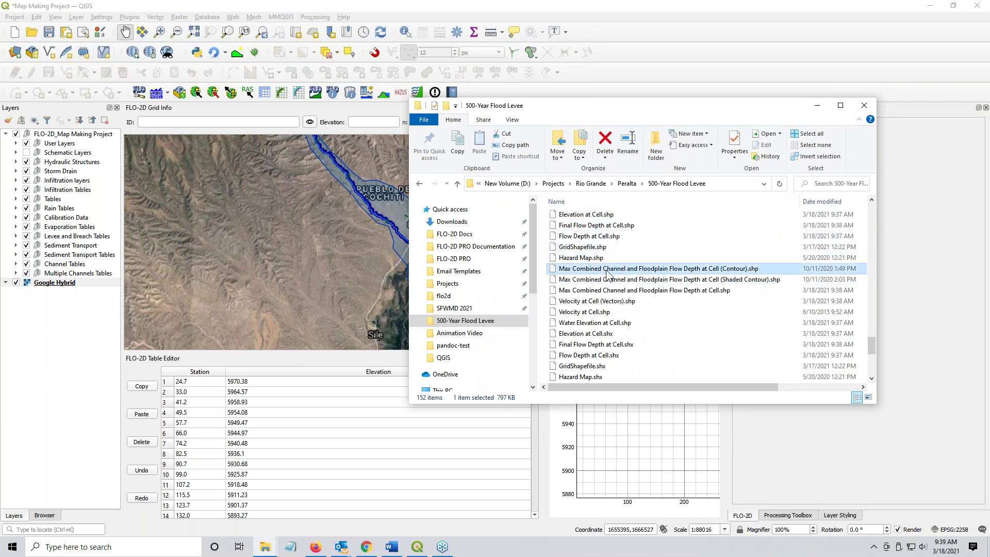
left_click(632, 291)
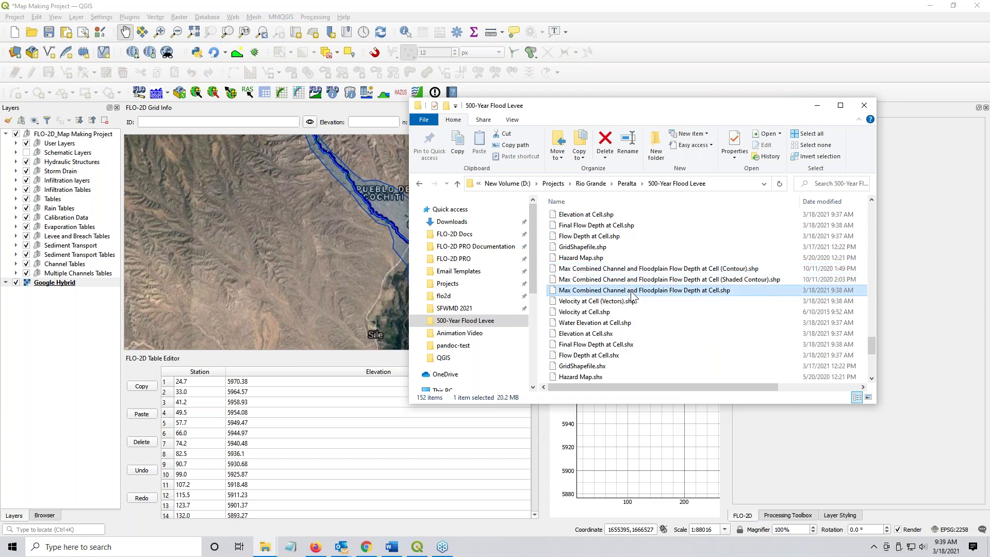
left_click(600, 303)
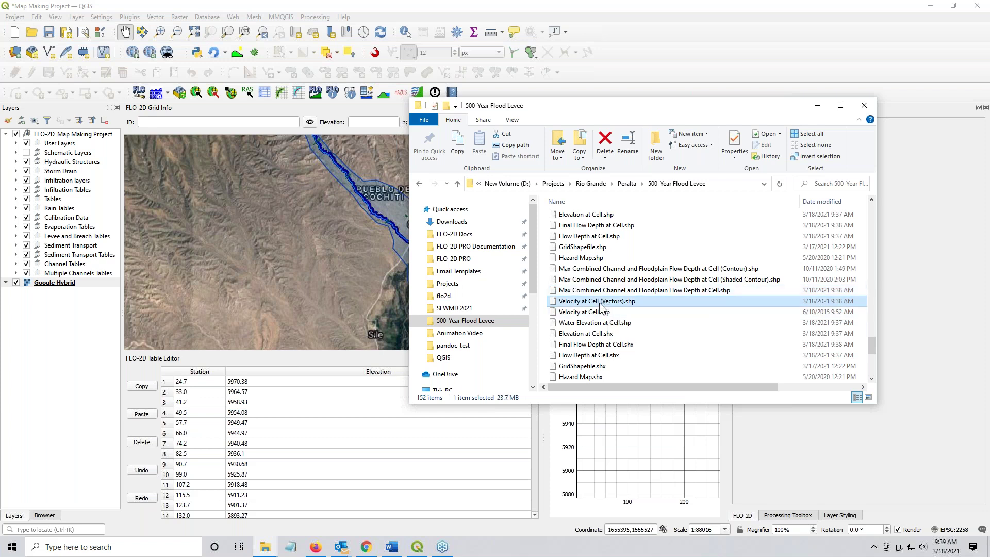
left_click(599, 292, "ctrl")
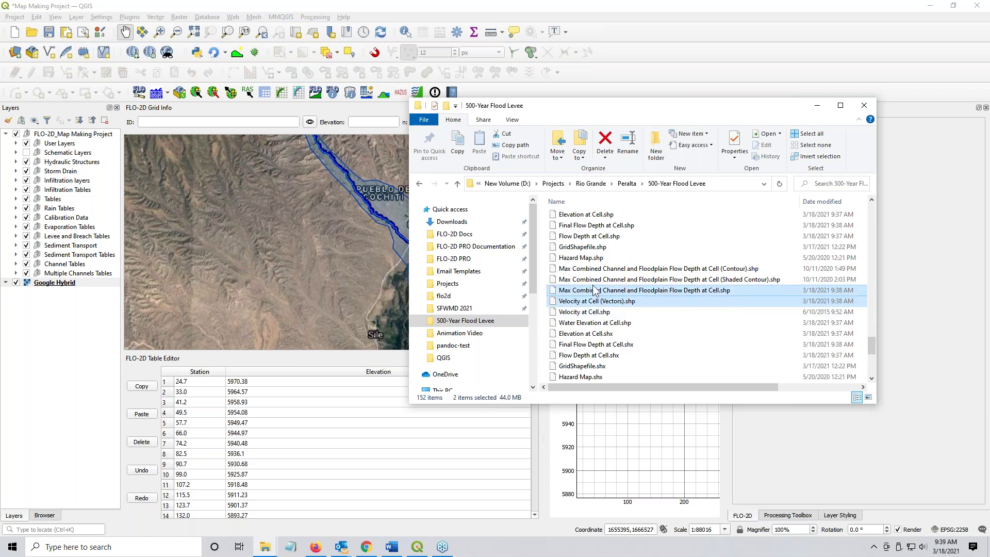
left_click(581, 237, "ctrl")
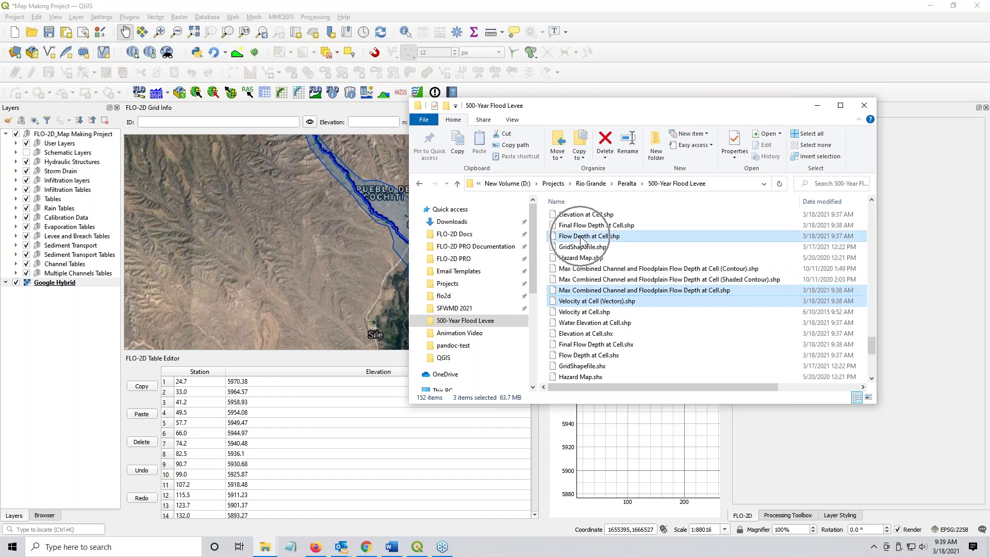
left_click_drag(581, 241, 336, 283)
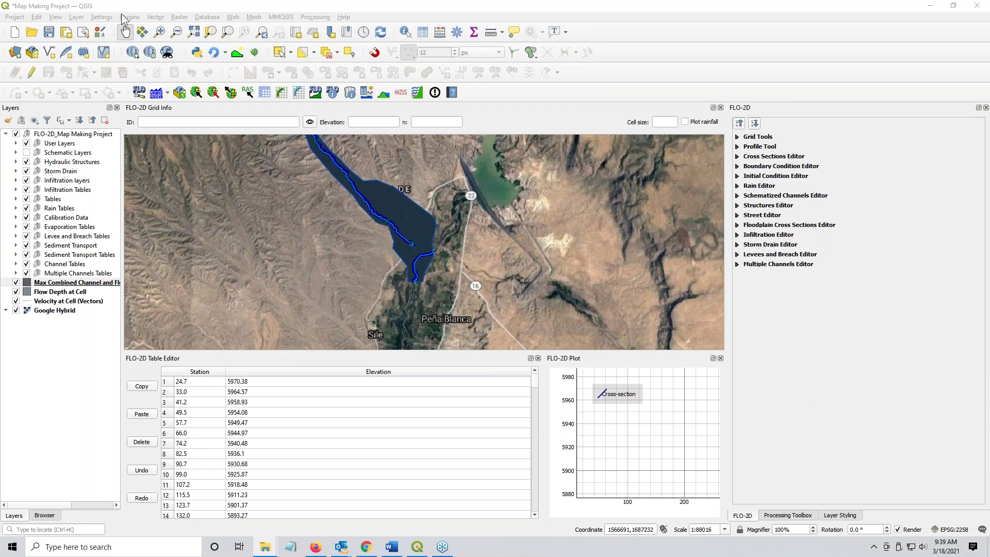
In Options > CRS, set layers without a CRS to use the project CRS
left_click(87, 23)
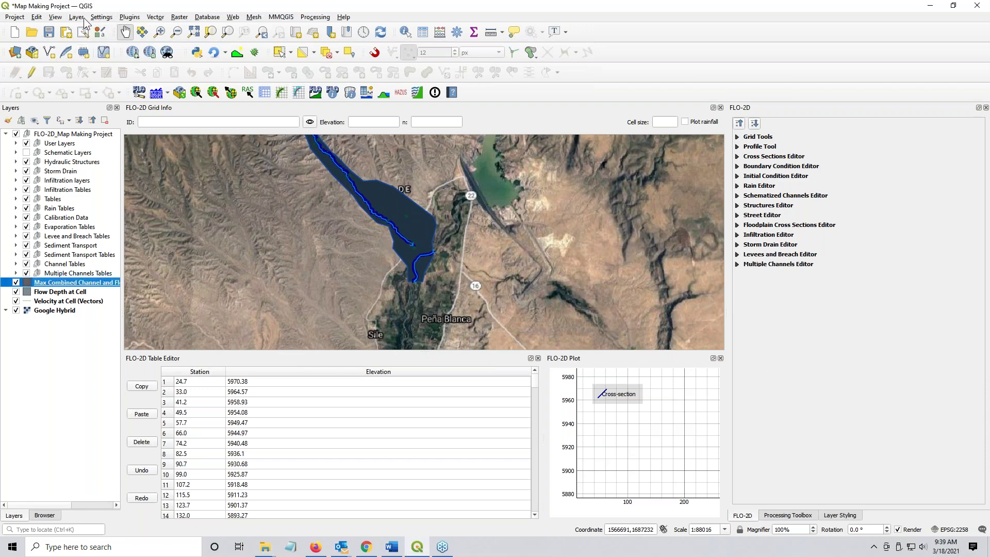
left_click(101, 17)
left_click(113, 93)
left_click(216, 140)
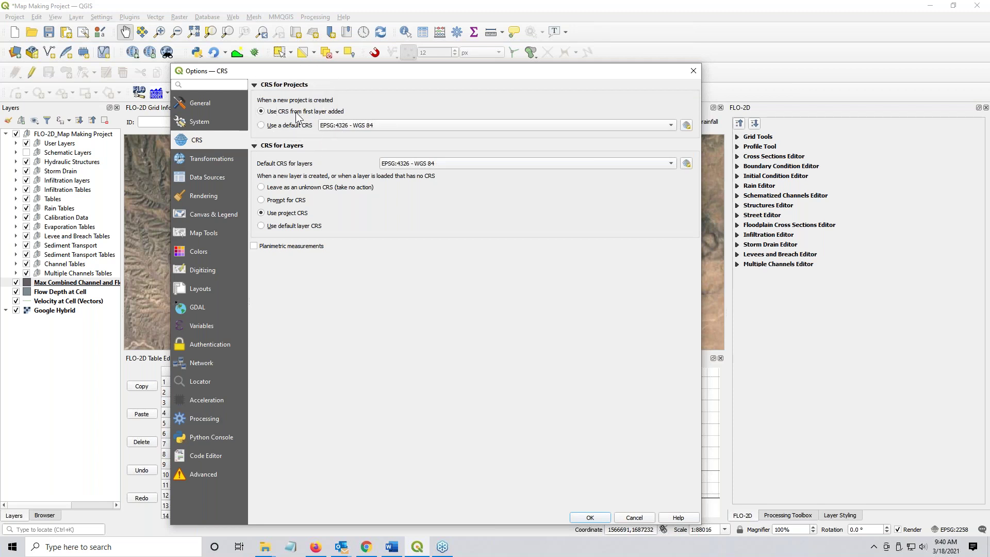
left_click(285, 218)
left_click(590, 518)
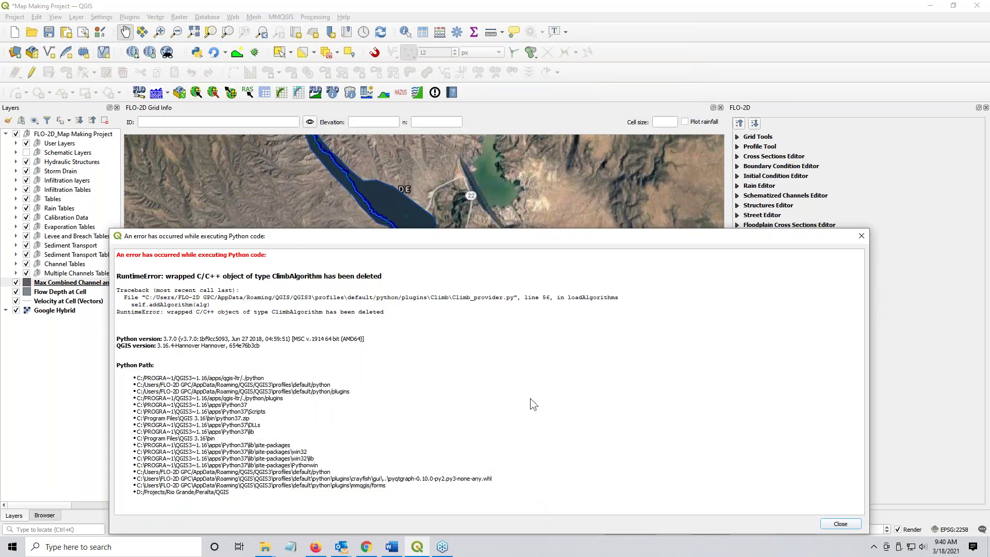
Dismiss the Python error, zoom and pan to a second channel reach, and select Max Combined Channel
left_click(862, 237)
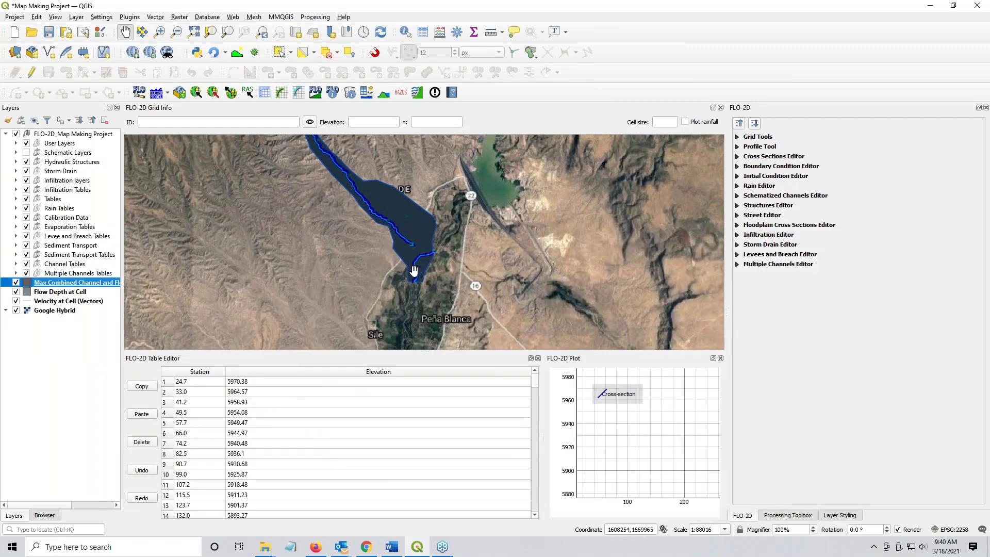
scroll(410, 239, "up", 4)
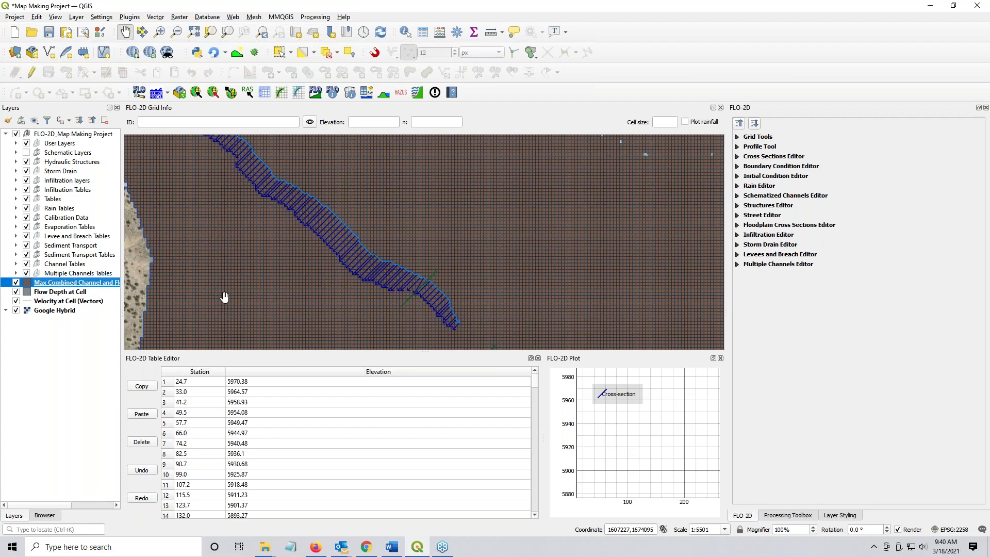
scroll(225, 296, "up", 2)
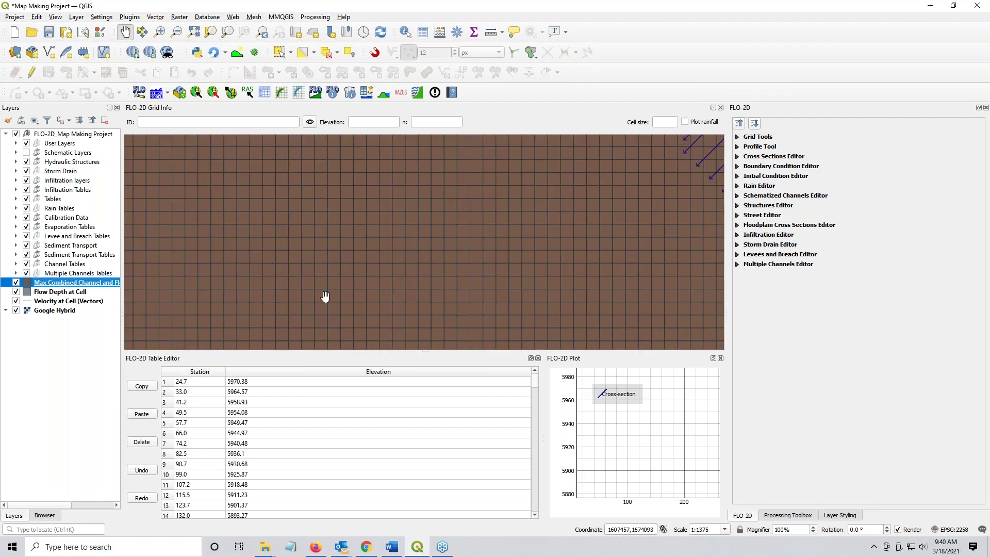
scroll(293, 285, "down", 3)
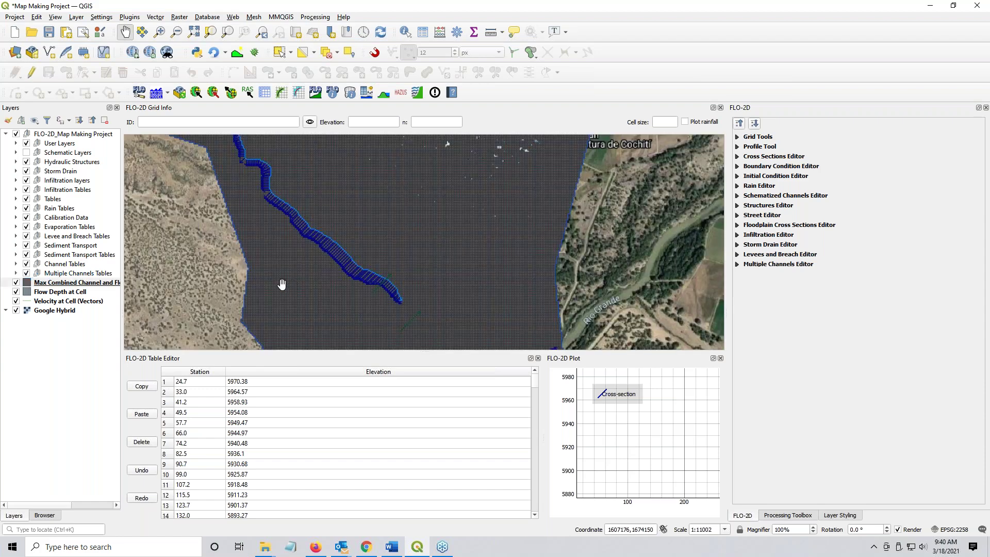
left_click_drag(280, 283, 309, 237)
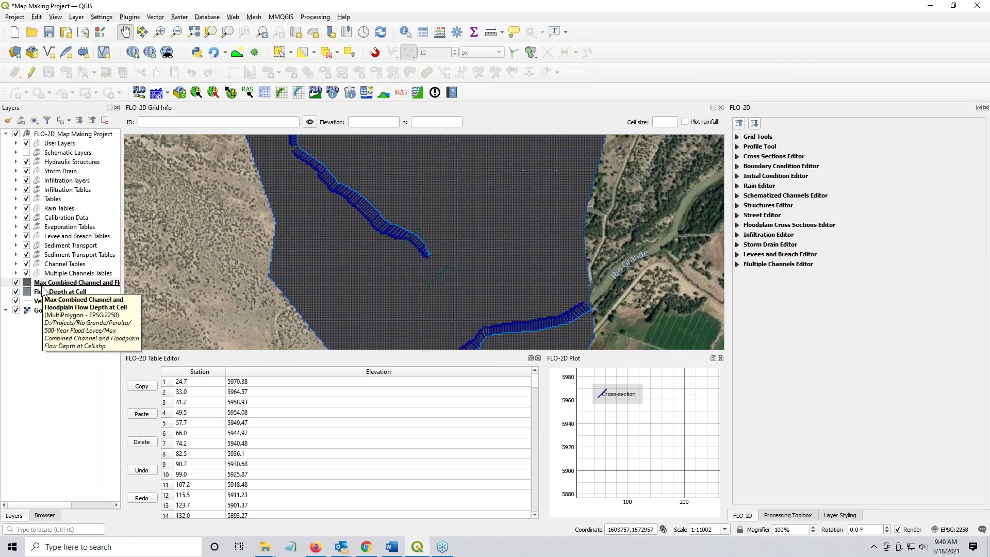
left_click(45, 283)
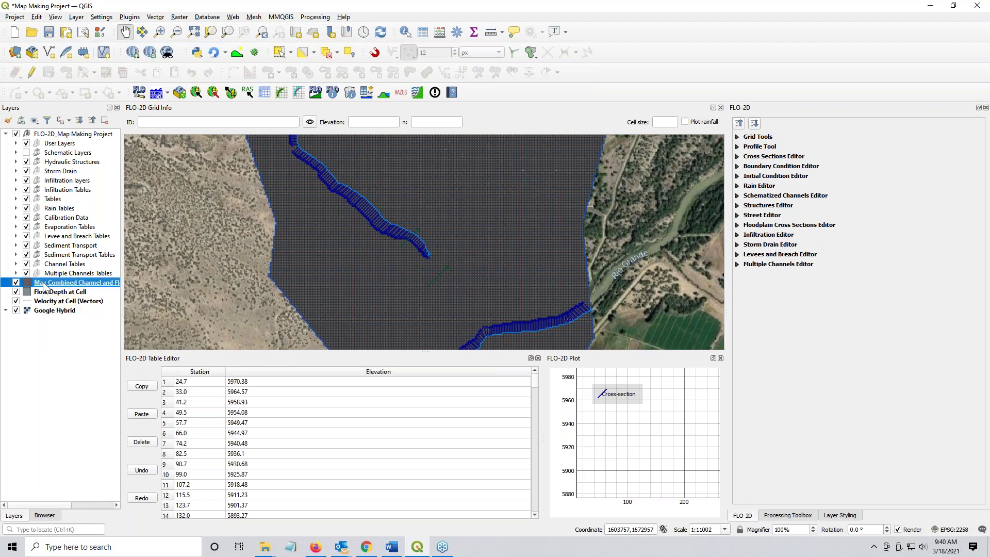
Remove the outline from the Max Combined Channel fill by setting Stroke style to No Pen
double_click(46, 287)
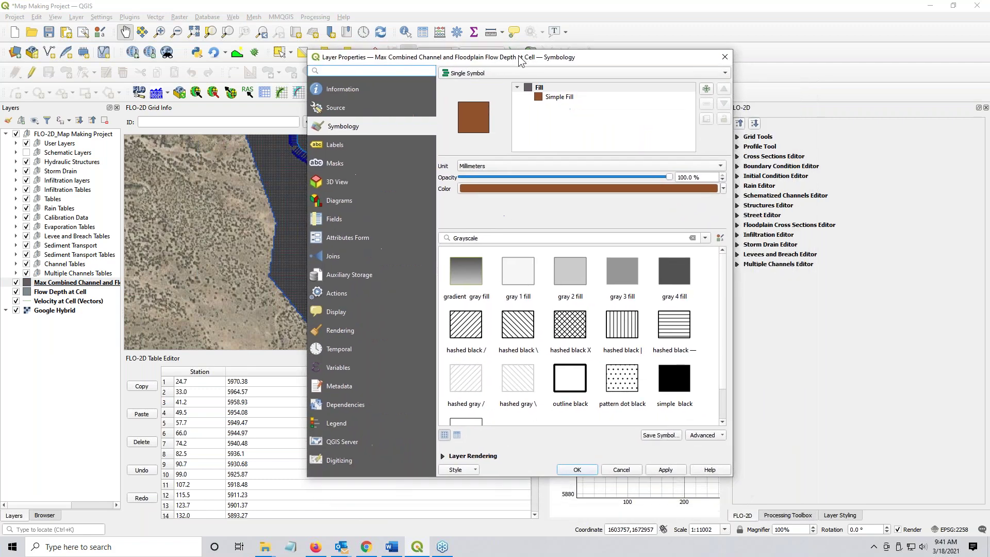
left_click(546, 97)
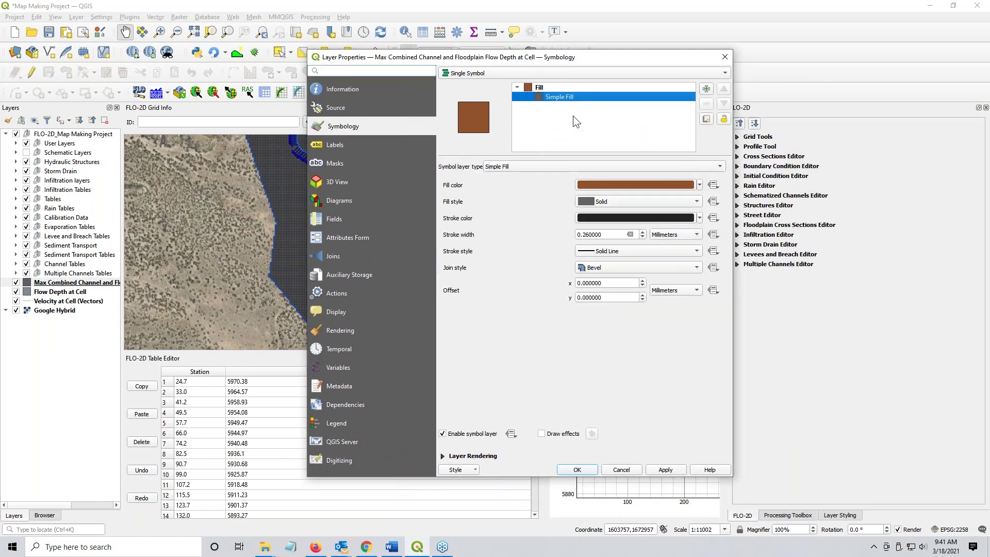
left_click(562, 97)
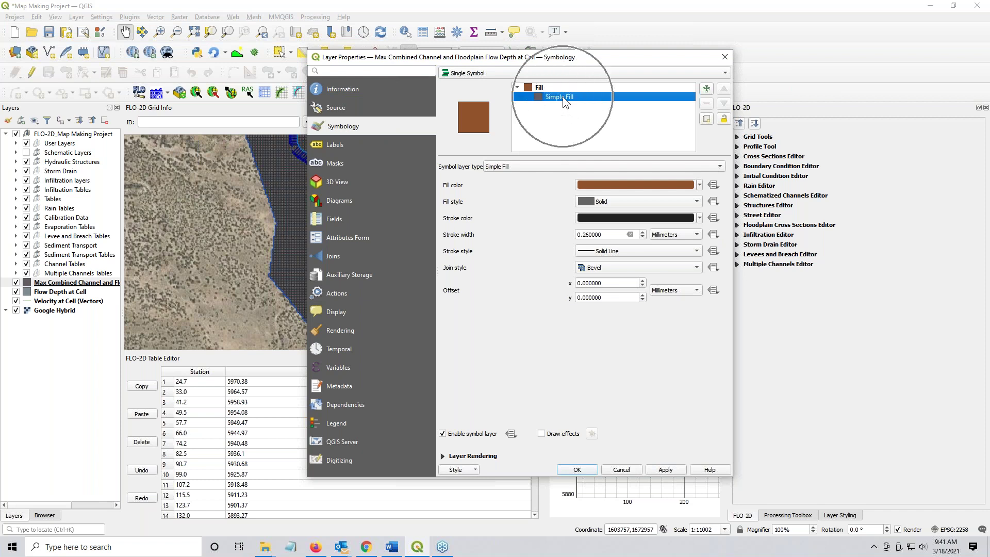
left_click(595, 252)
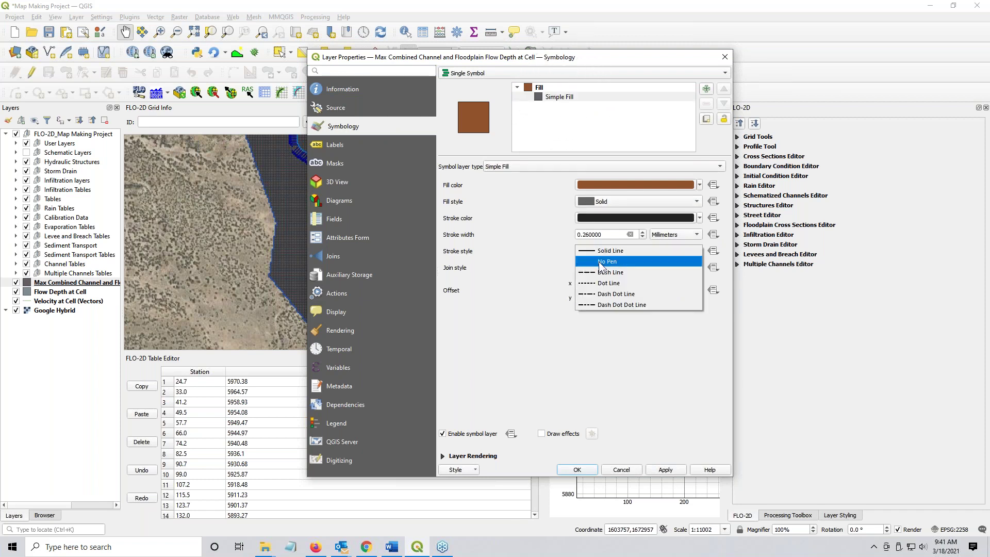
left_click(599, 260)
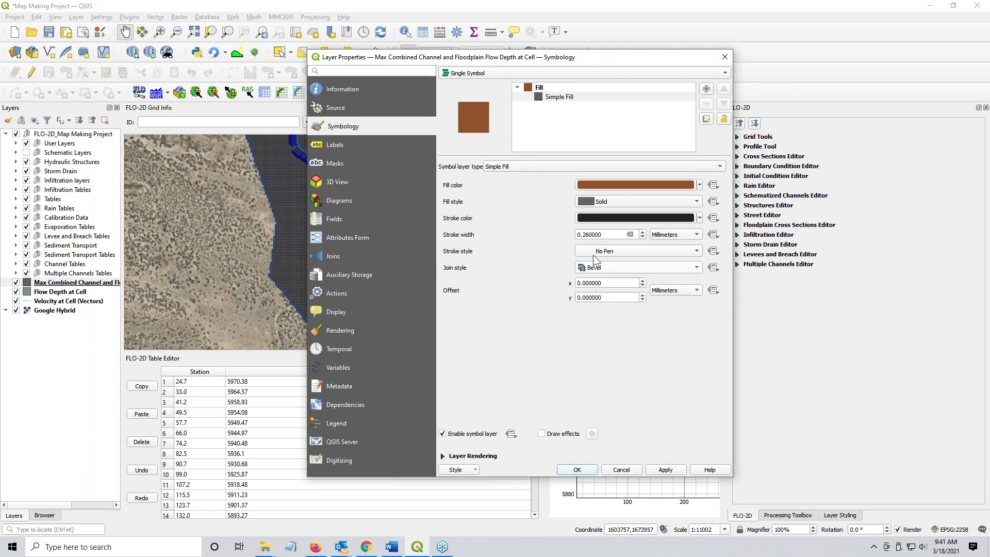
Switch the layer to Graduated symbology on the Var field with the Blues colour ramp
left_click(505, 75)
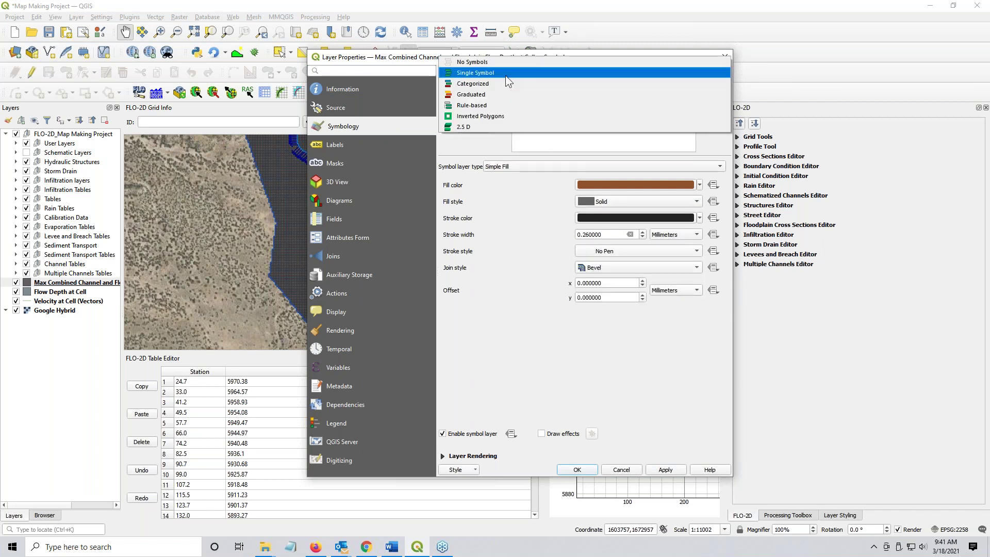
left_click(480, 95)
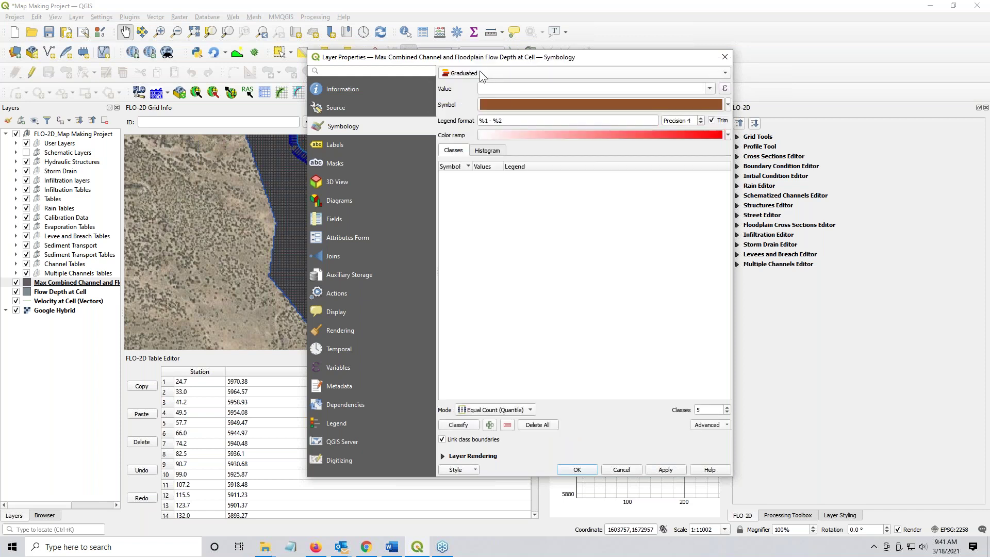
left_click(710, 89)
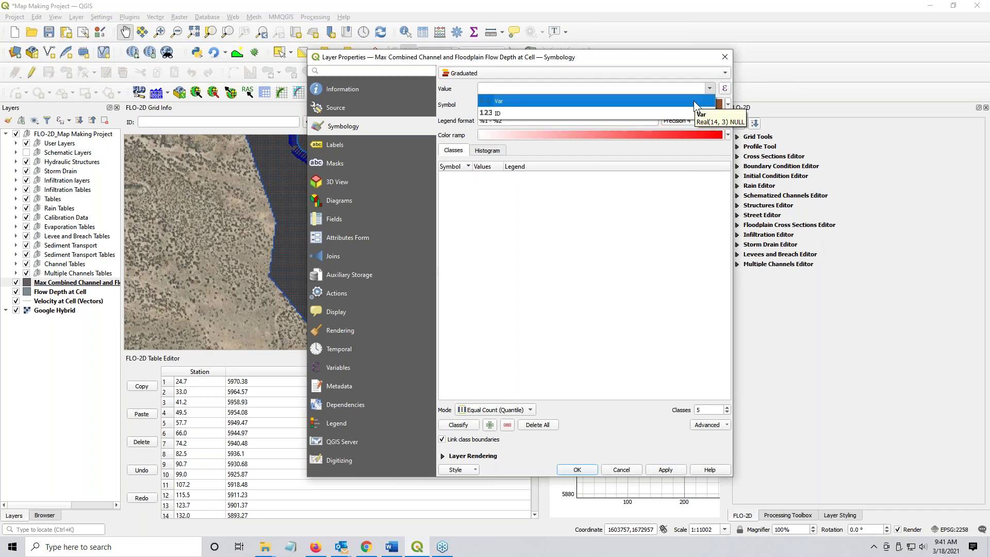
left_click(694, 101)
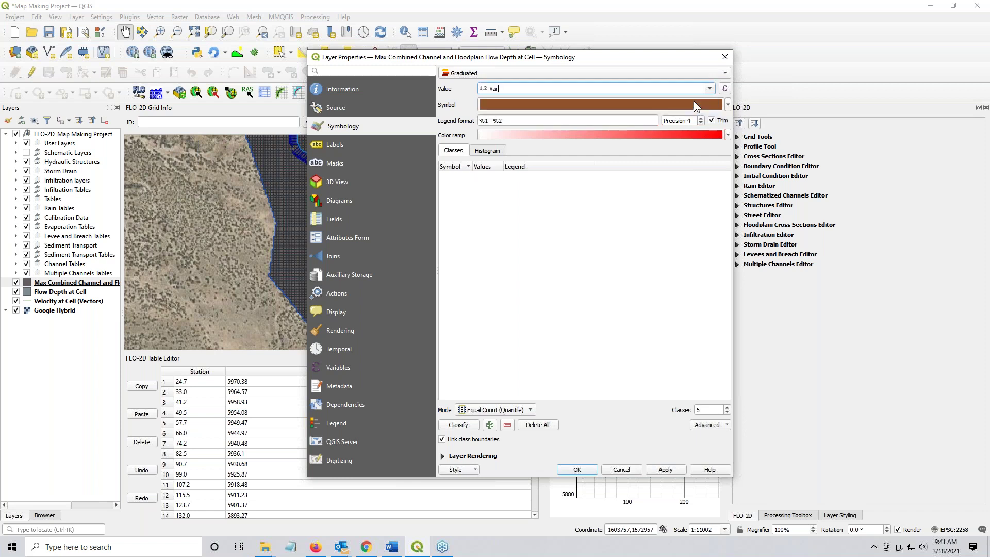
left_click(527, 89)
left_click(728, 136)
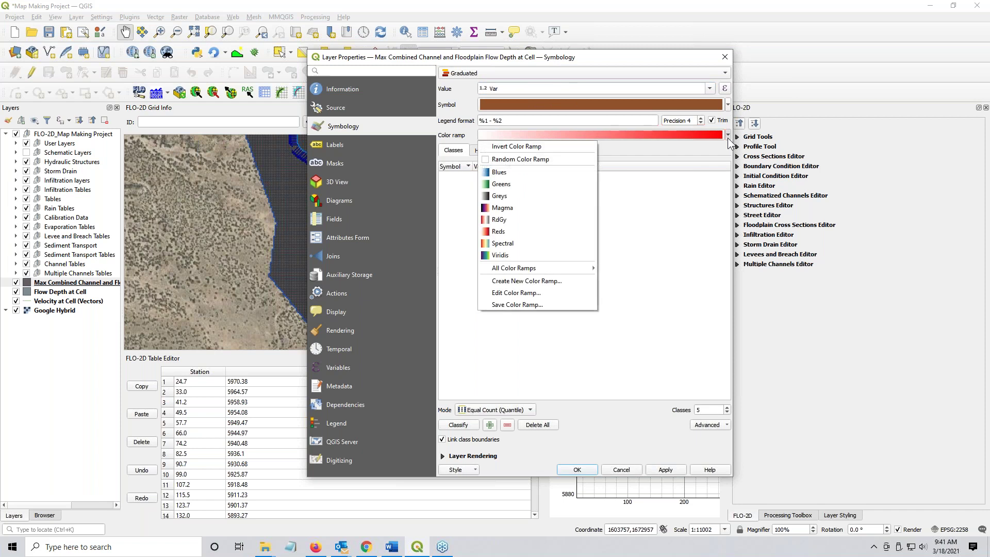
left_click(536, 173)
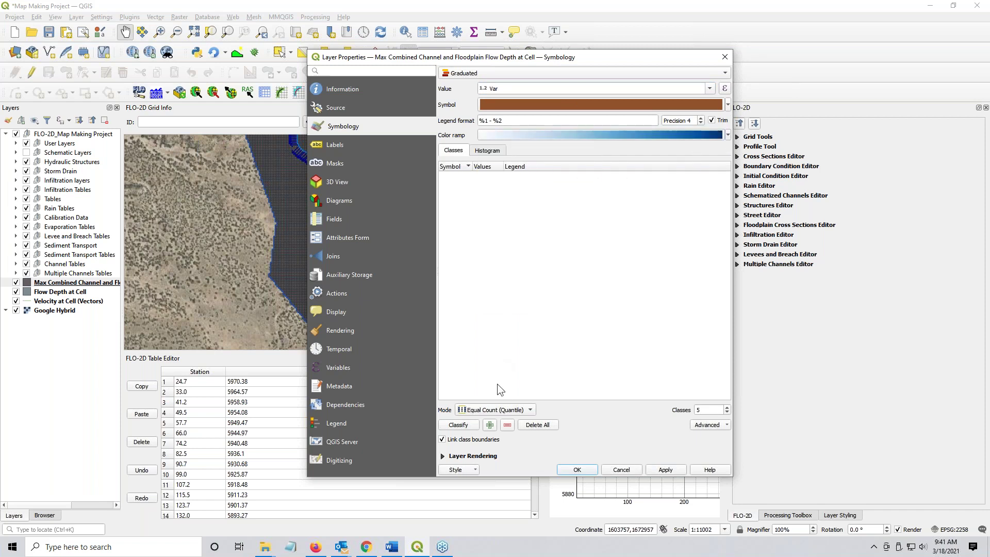
Keep the Blues ramp and generate the graduated depth classes
left_click(728, 136)
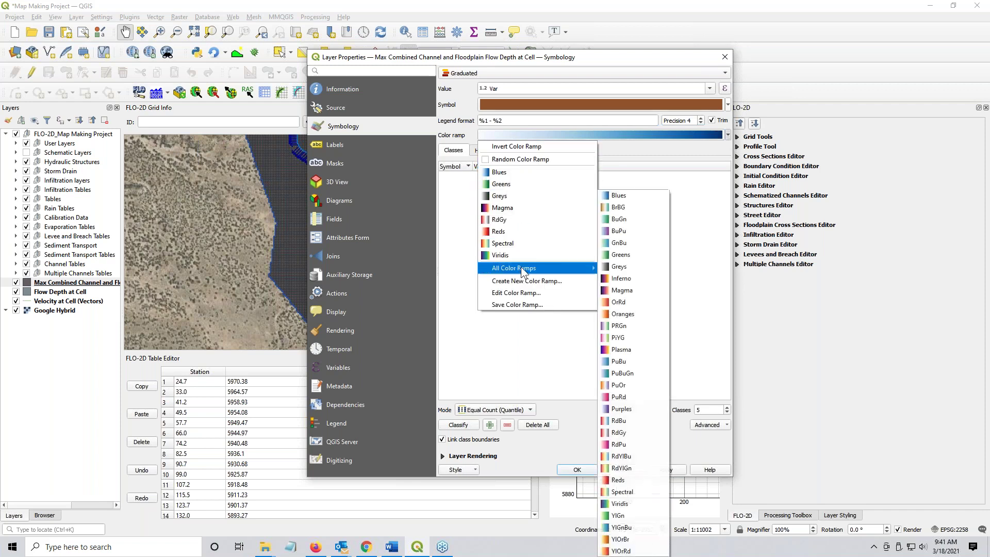
mouse_move(521, 267)
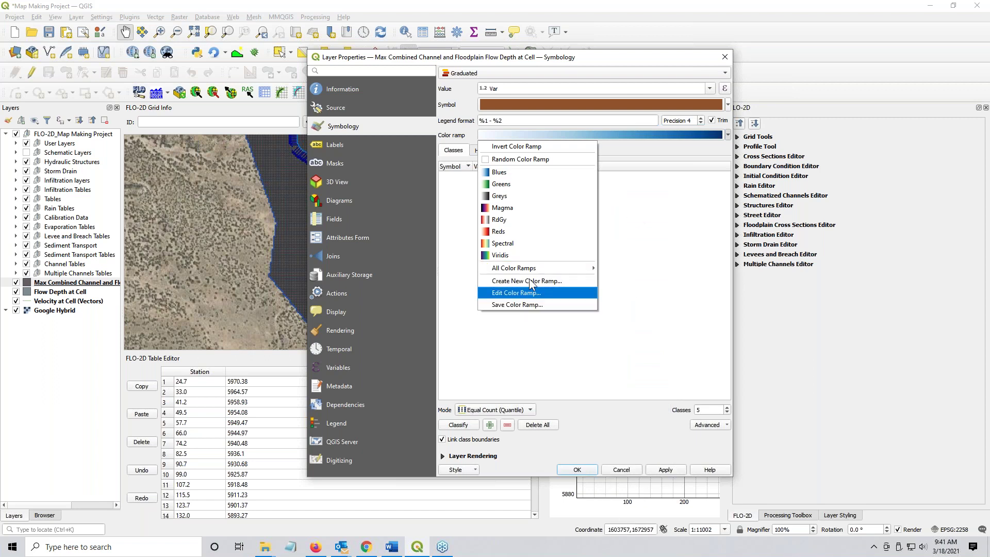
left_click(696, 197)
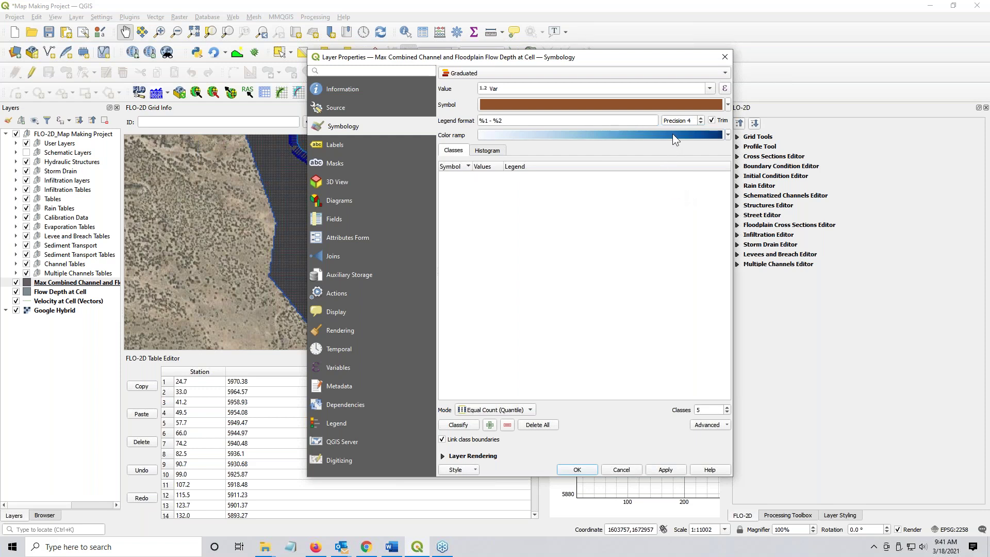
left_click(469, 423)
Try Pretty Breaks and Natural Breaks, then set the classification mode to Equal Count (Quantile)
left_click(503, 410)
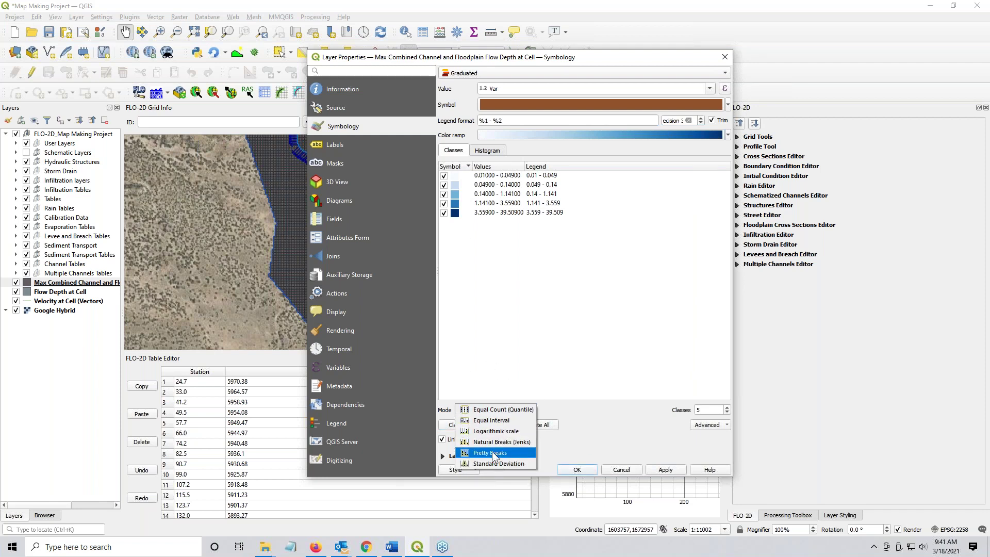
left_click(492, 452)
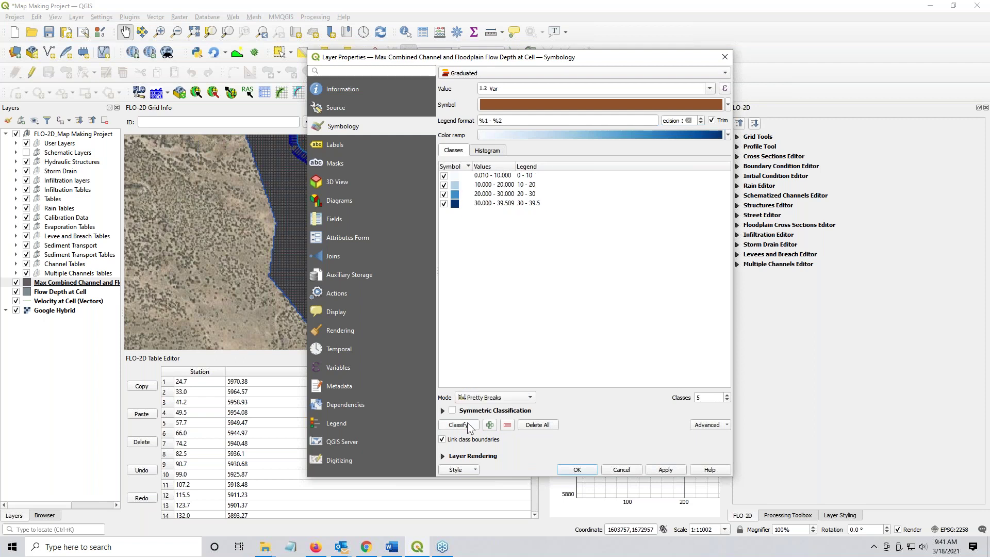
left_click(664, 469)
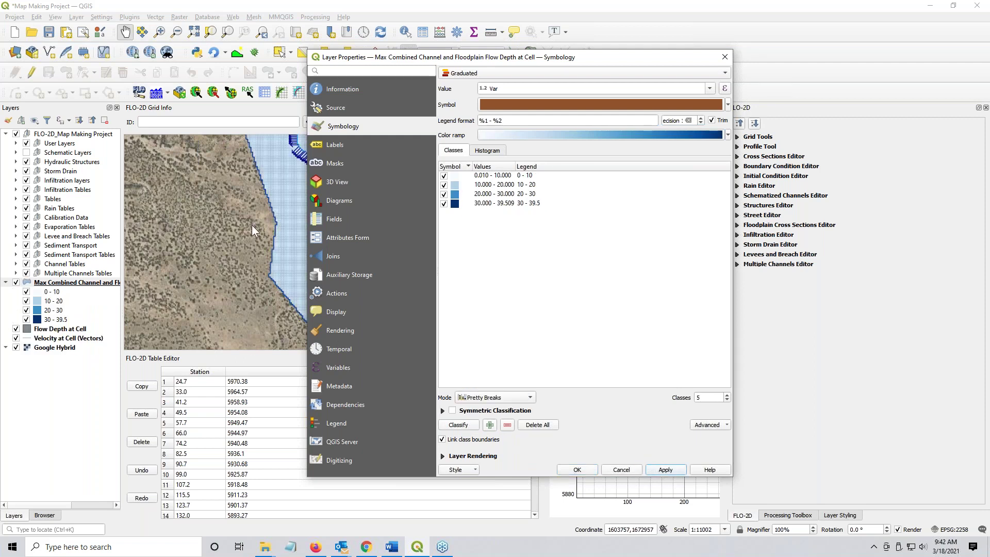
left_click_drag(449, 61, 657, 54)
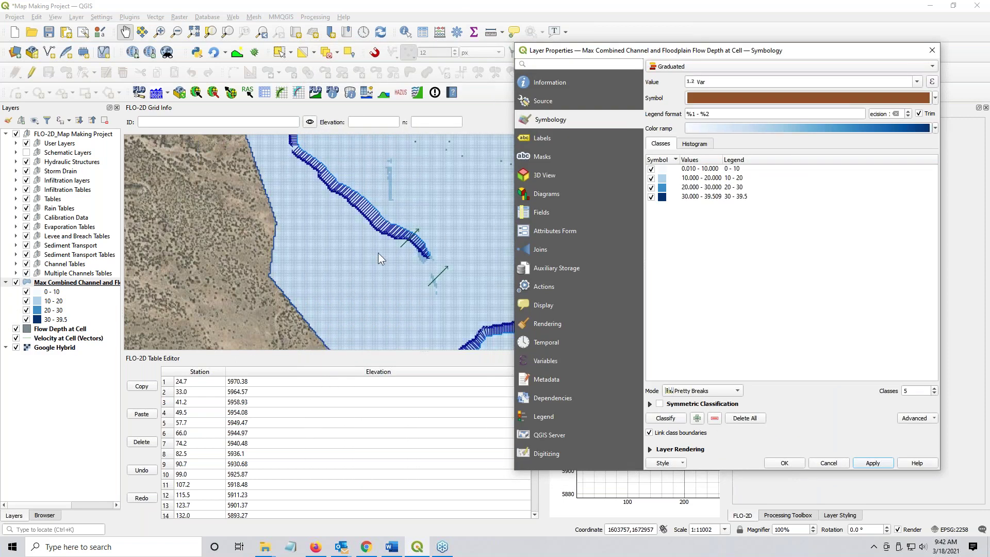
left_click(699, 391)
left_click(699, 390)
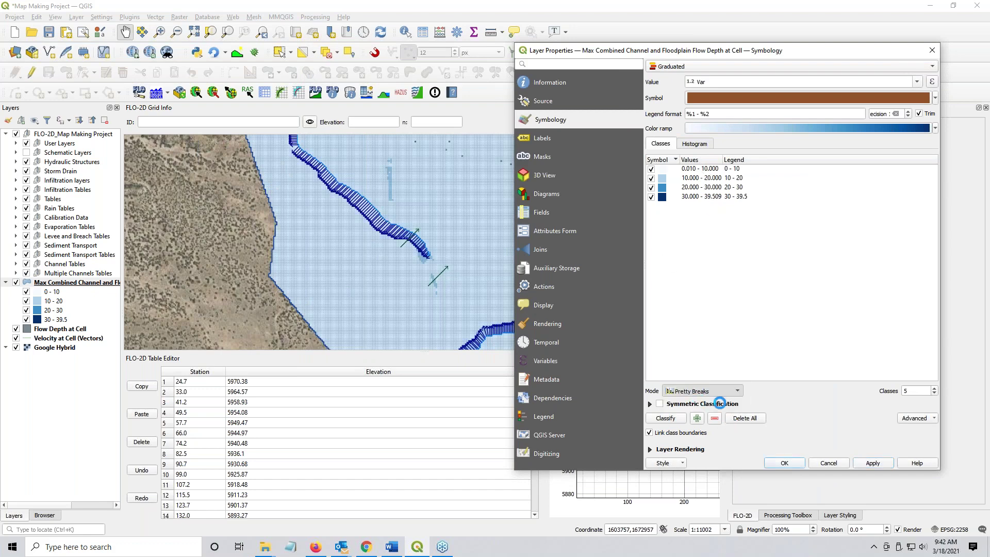
scroll(702, 392, "up", 1)
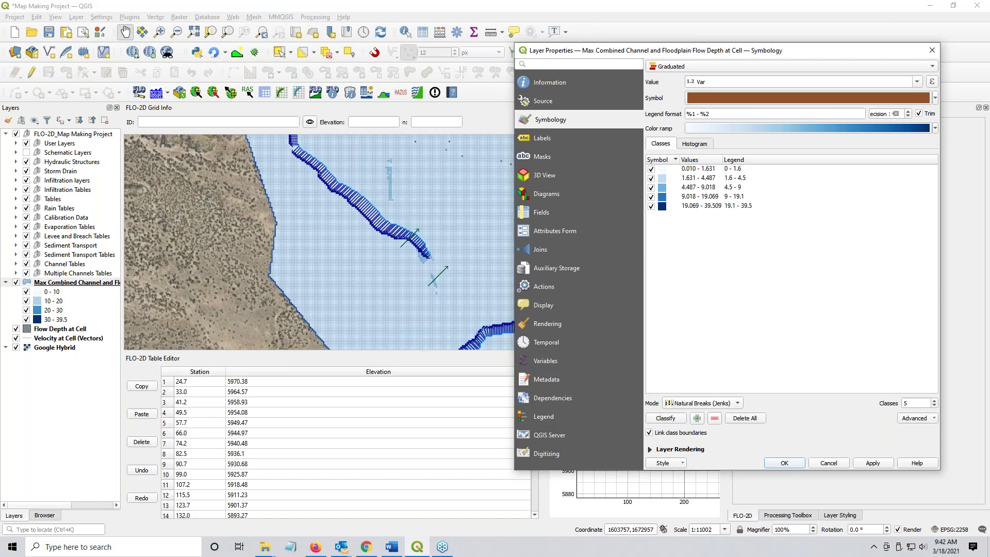
left_click(872, 462)
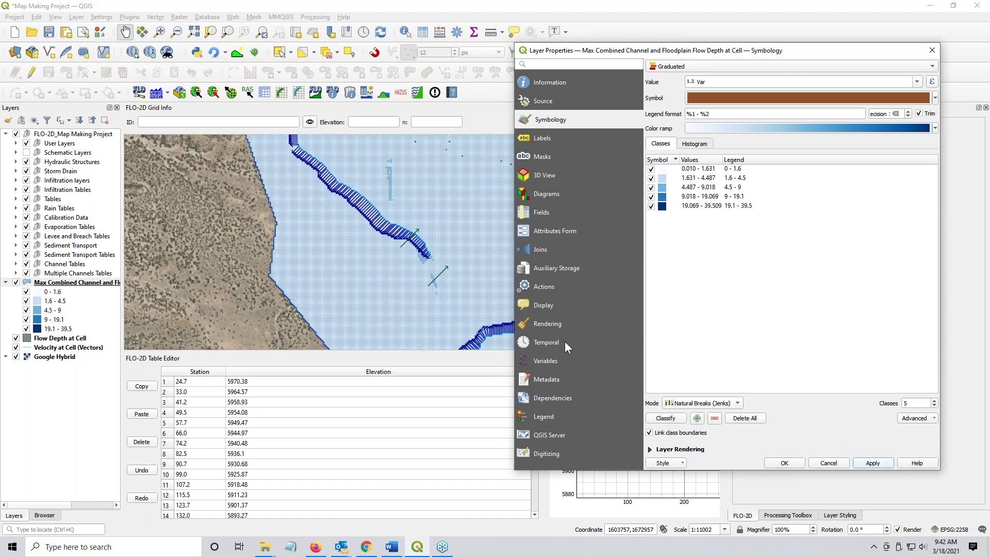
left_click(676, 404)
left_click(686, 371)
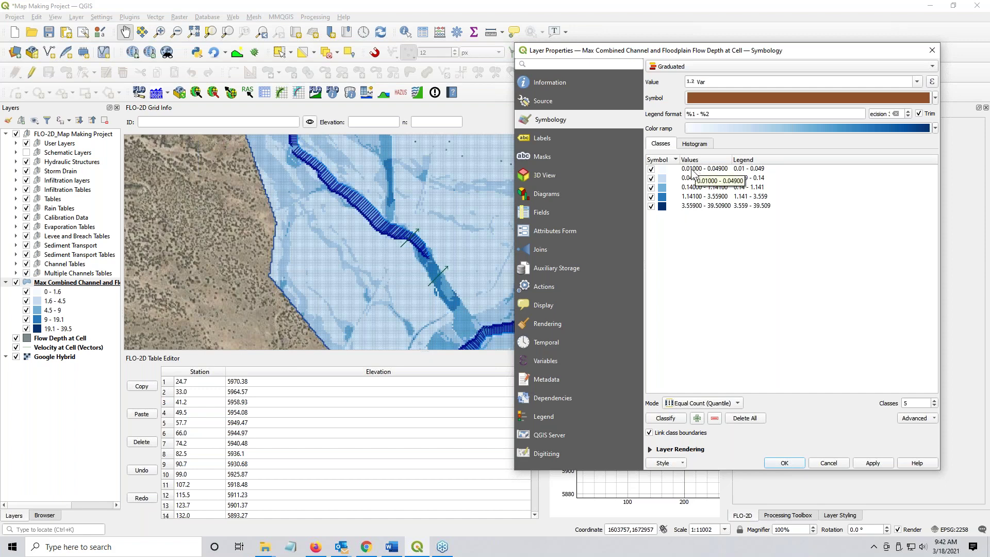
Hide the lowest depth class and set the second class bounds to 0.25–0.5
left_click(651, 169)
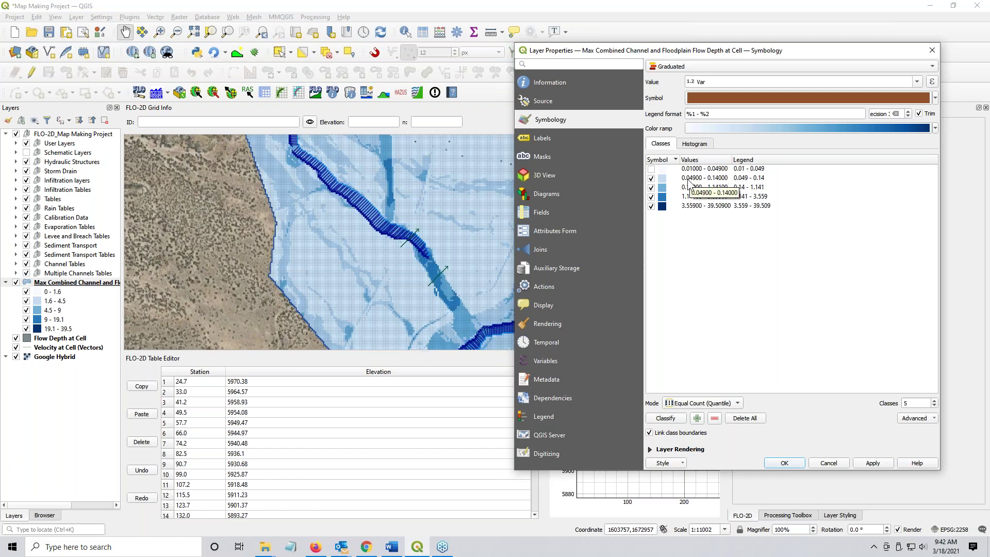
left_click(871, 464)
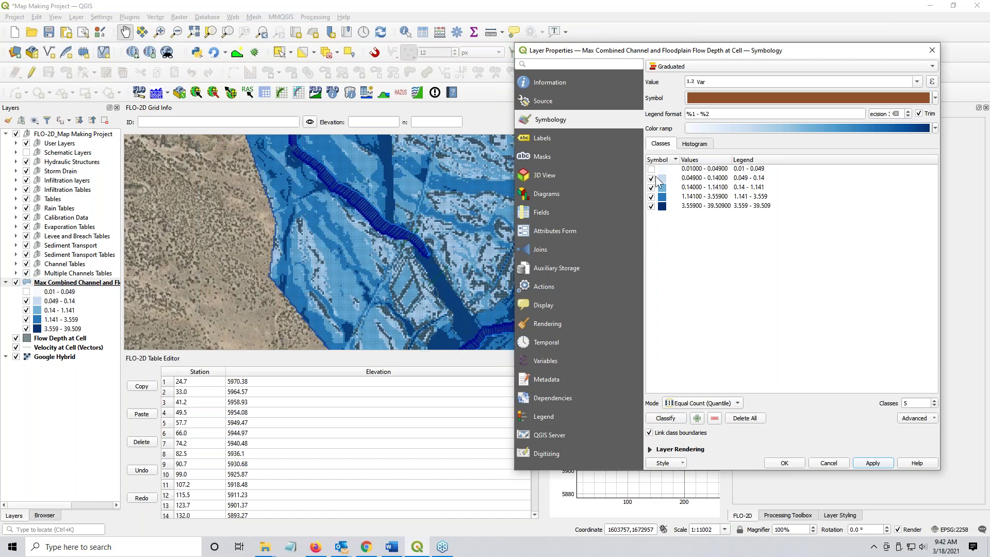
double_click(694, 177)
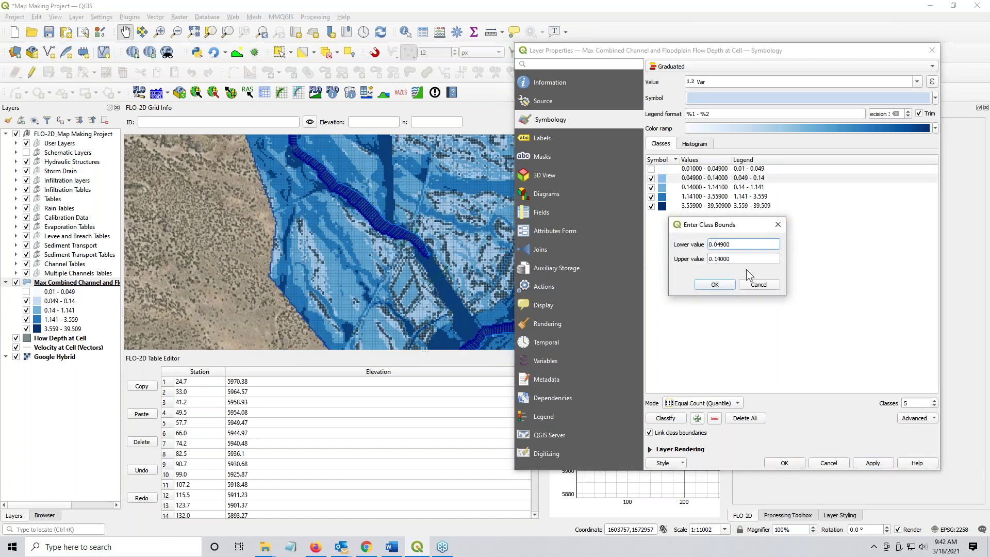
key("ctrl+a")
type("0.25")
left_click(743, 260)
key("ctrl+a")
type("0")
left_click(707, 286)
Set the third class to 0.5–1, then apply the revised breaks and close properties
double_click(703, 192)
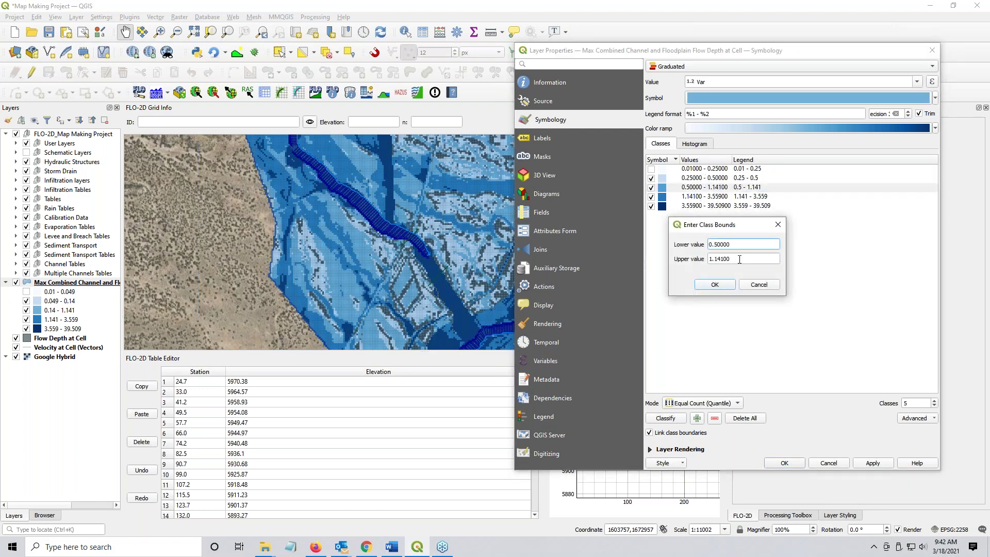
key("Tab")
type("1")
left_click(715, 285)
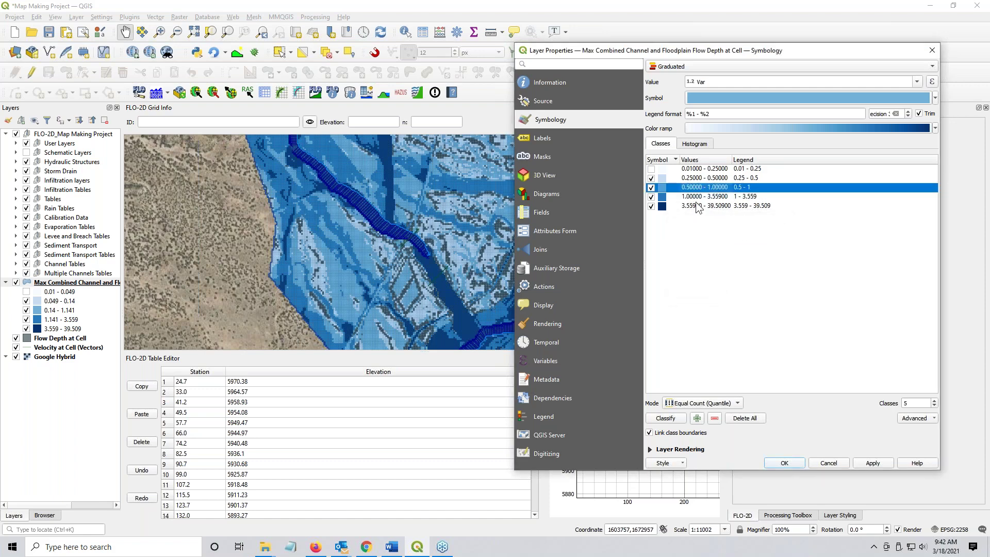
double_click(694, 197)
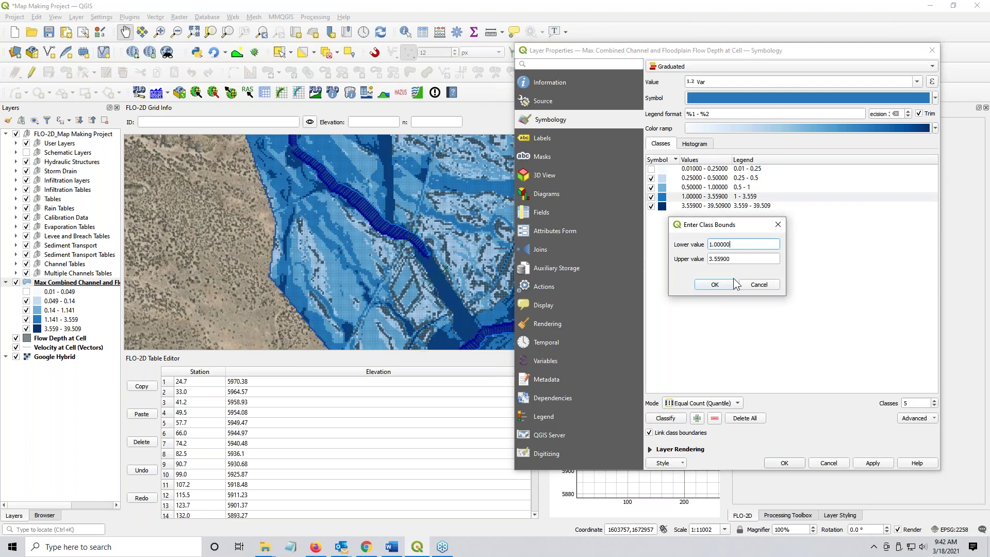
left_click(756, 285)
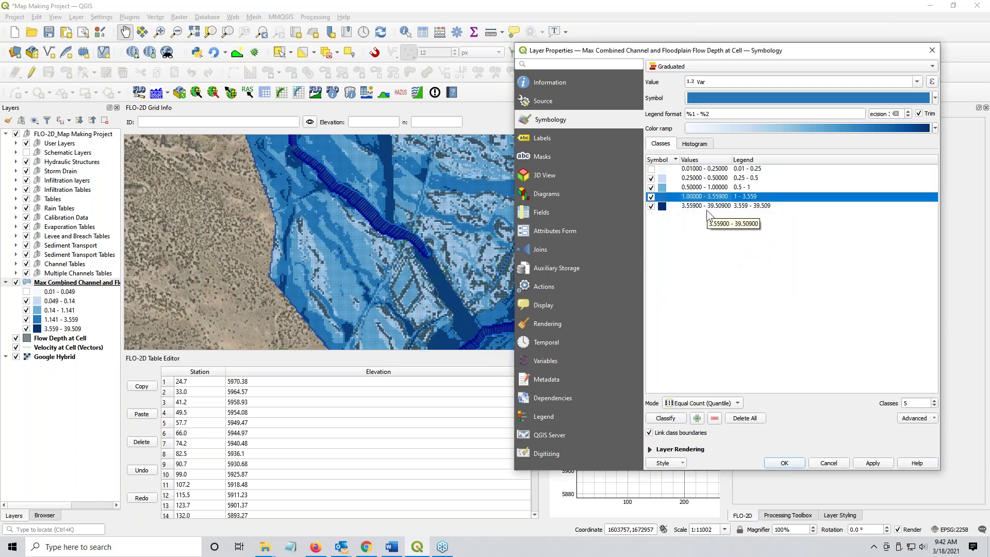
left_click(714, 233)
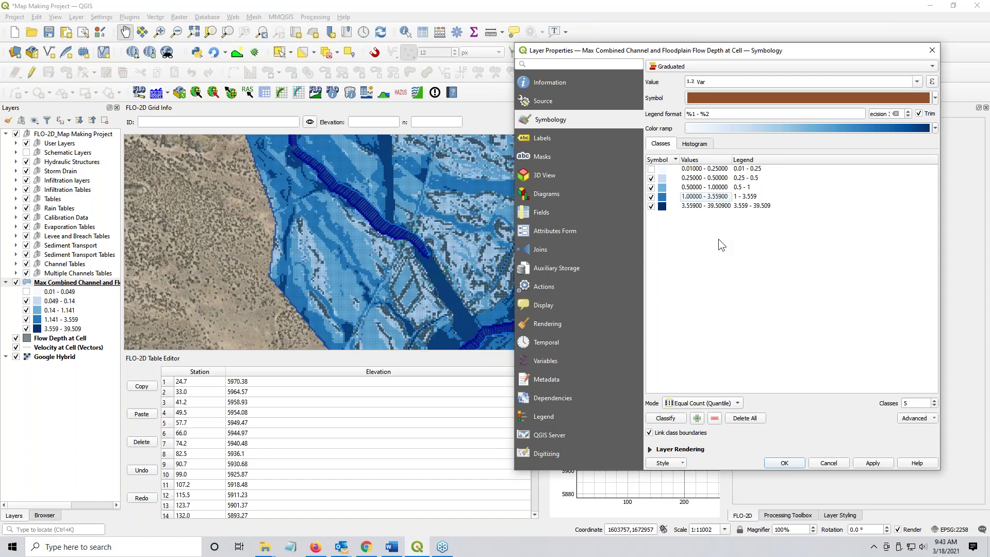
left_click(873, 463)
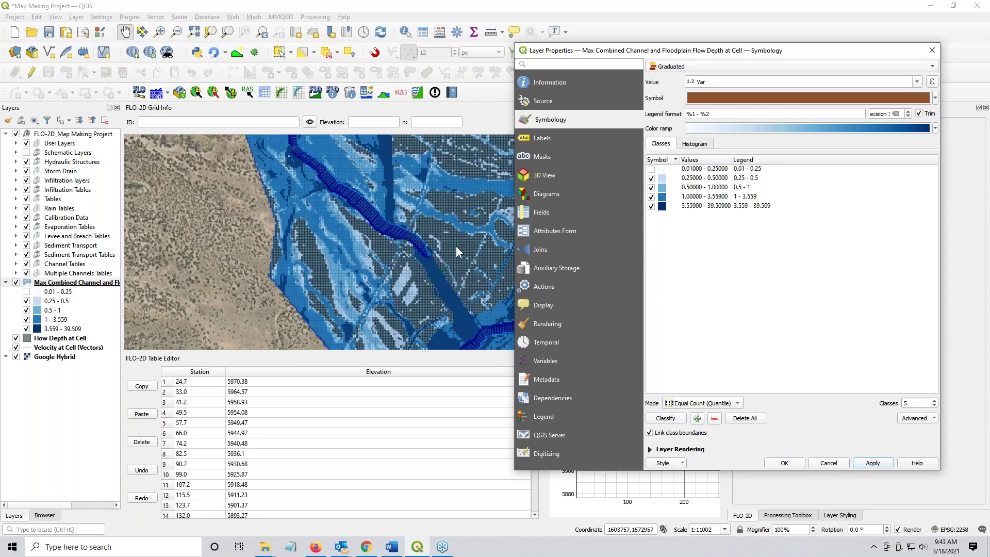
left_click(782, 462)
Hide Flow Depth at Cell and Velocity at Cell (Vectors), and inspect the 0.25 - 0.5 class symbol
scroll(284, 265, "down", 1)
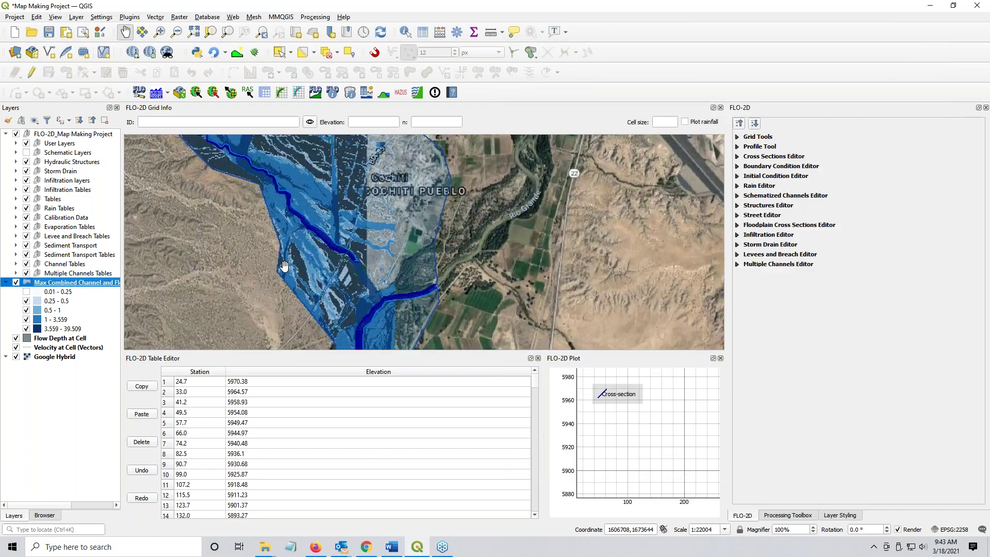
left_click(16, 338)
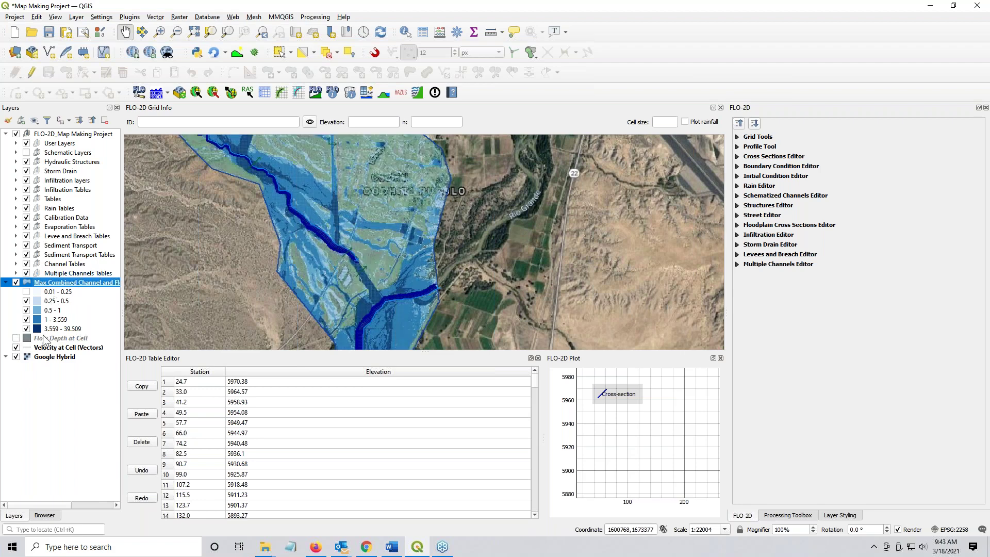
left_click(16, 348)
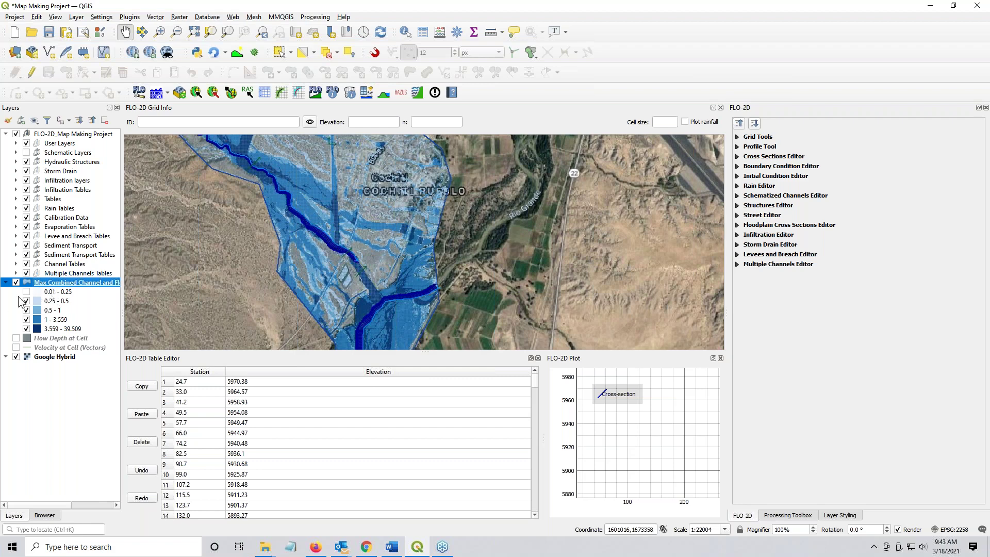
left_click(47, 303)
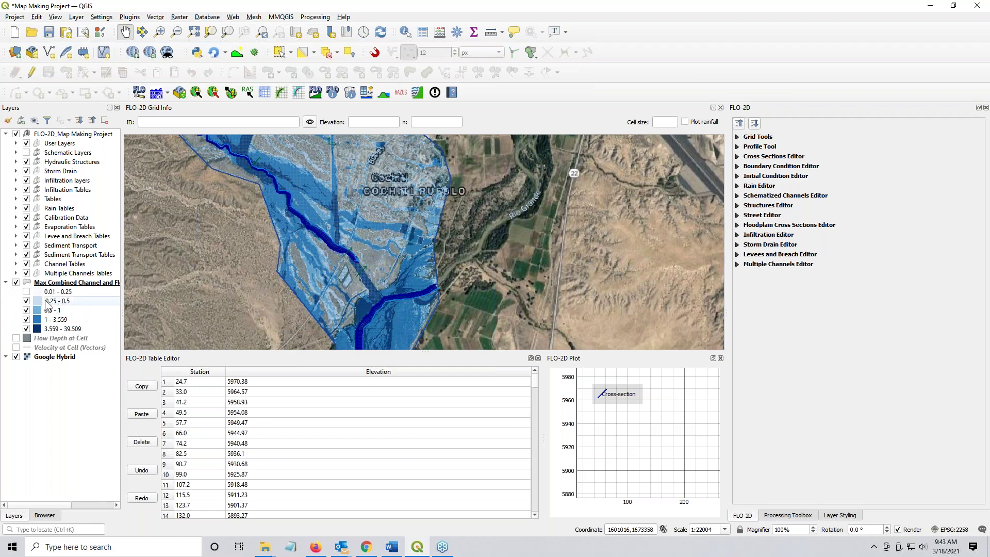
double_click(47, 302)
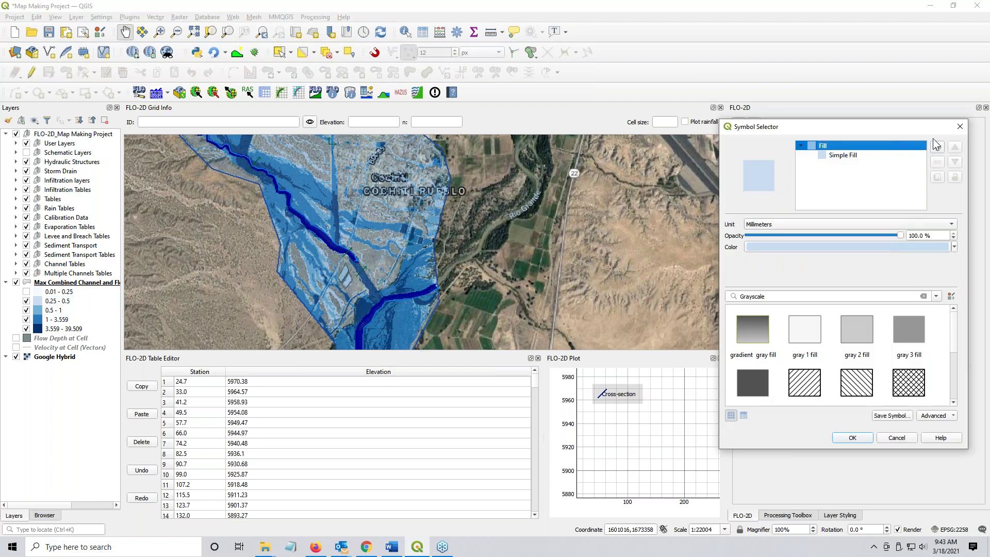
left_click(960, 128)
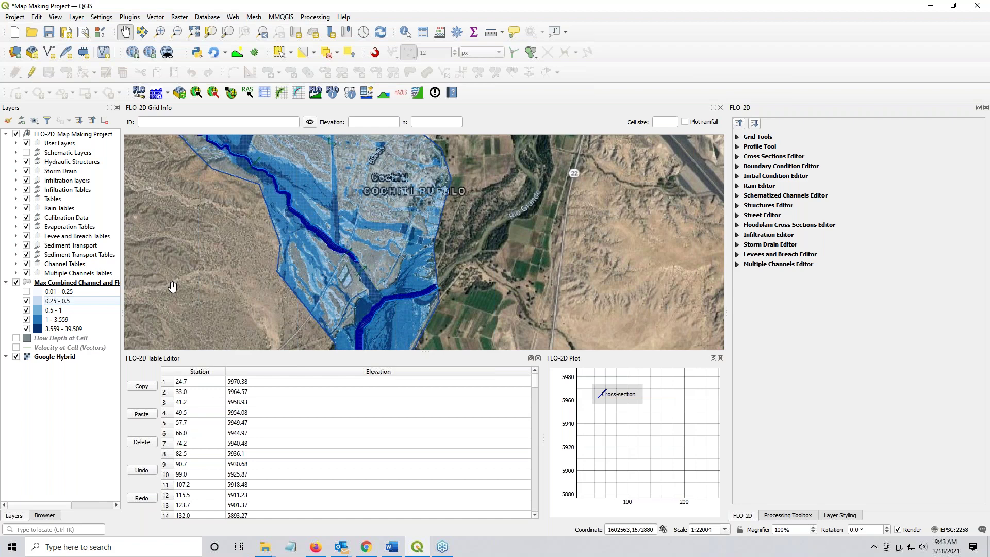
Export the max combined depth layer's style as the QML file PeraltaMaxCombDepth.qml
right_click(66, 284)
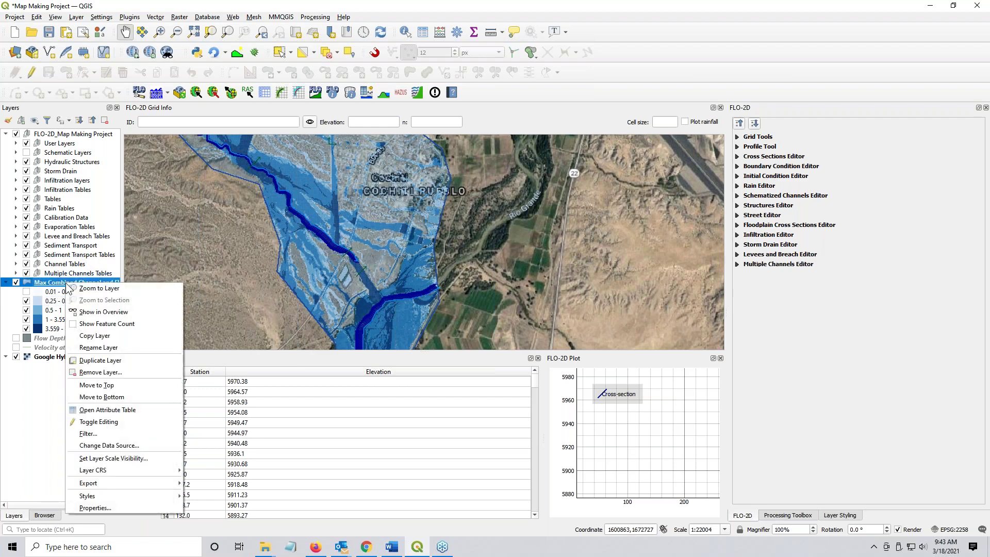
mouse_move(110, 470)
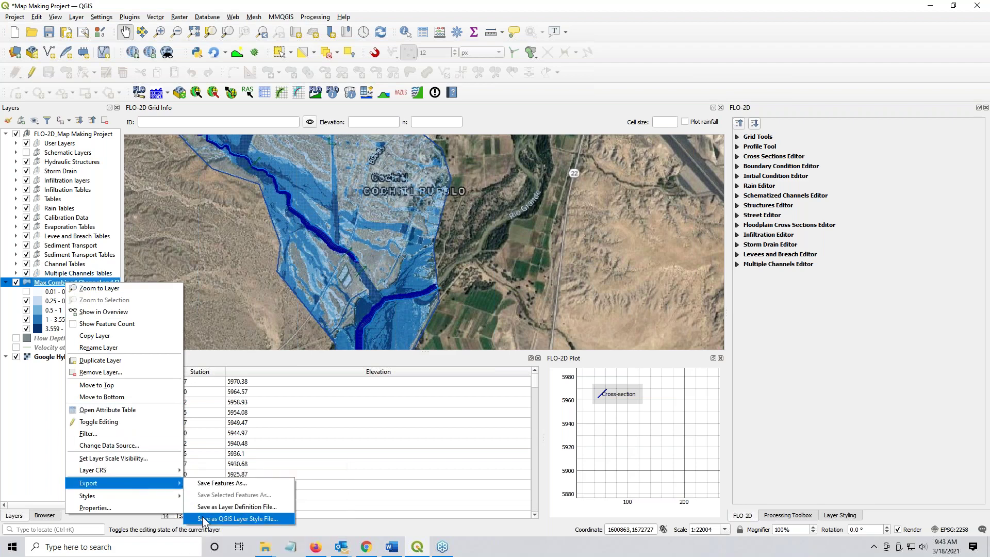
left_click(206, 519)
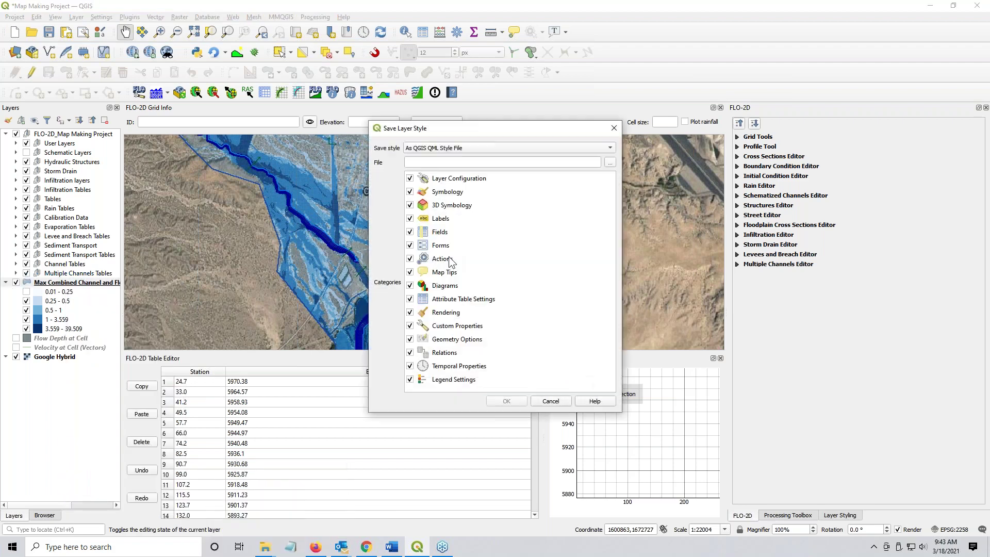
left_click(456, 162)
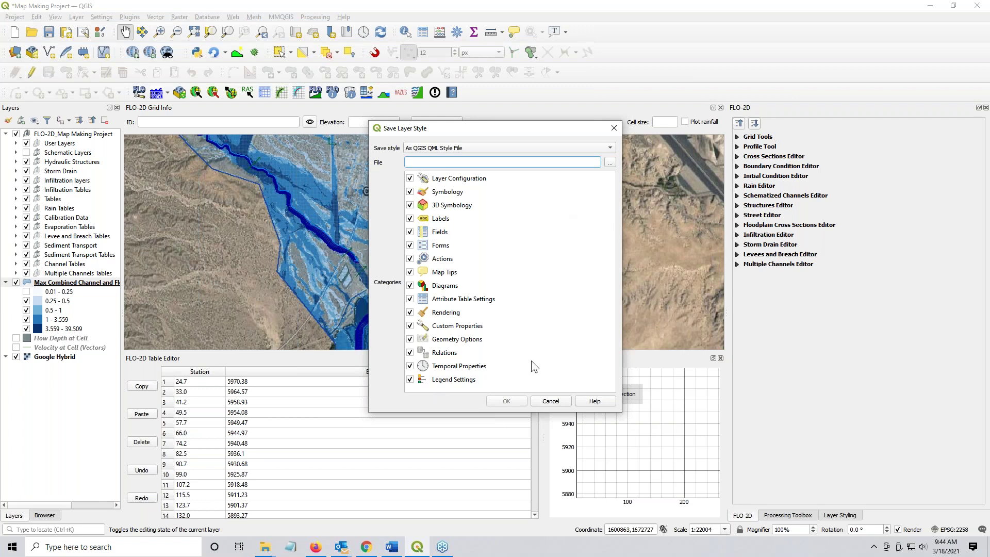
left_click(610, 163)
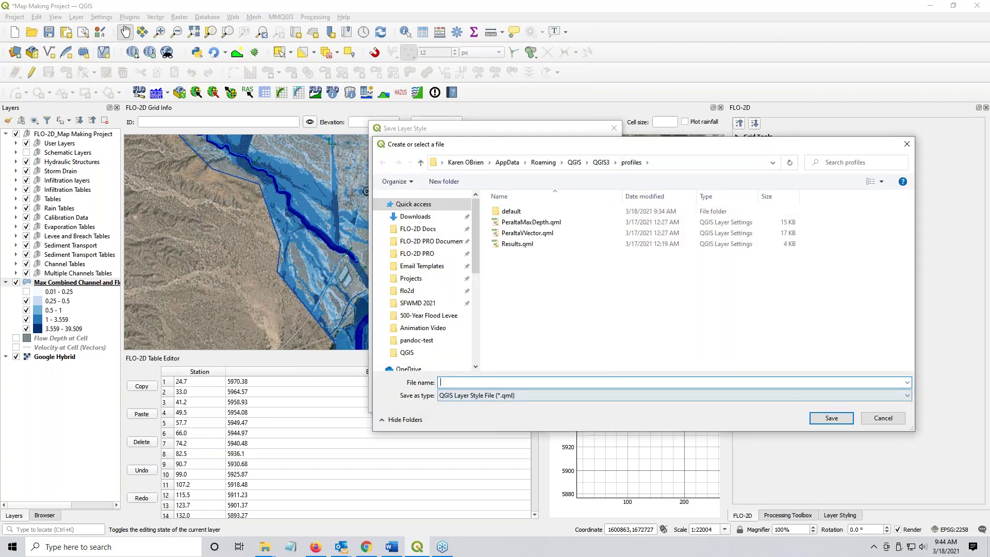
type("Peralta")
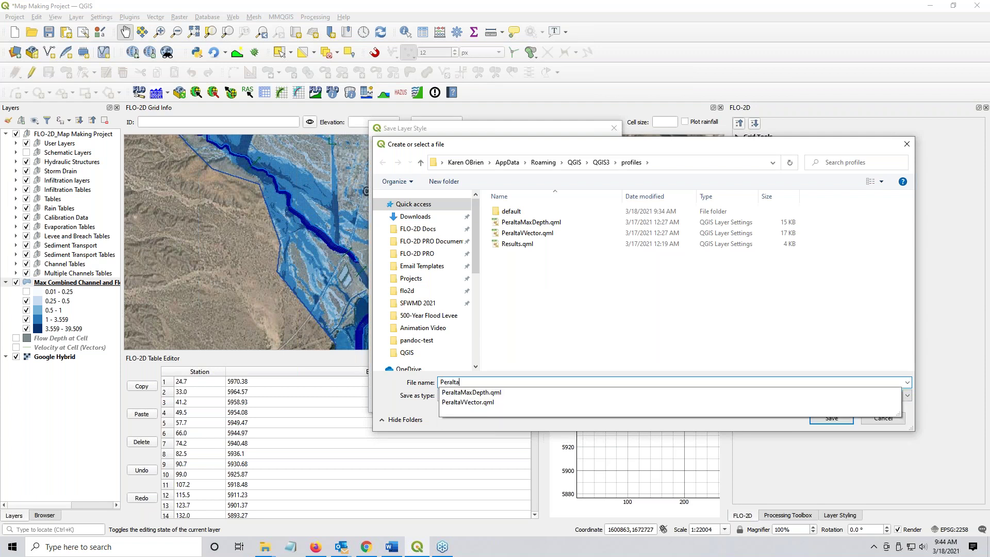
type("MaxCom")
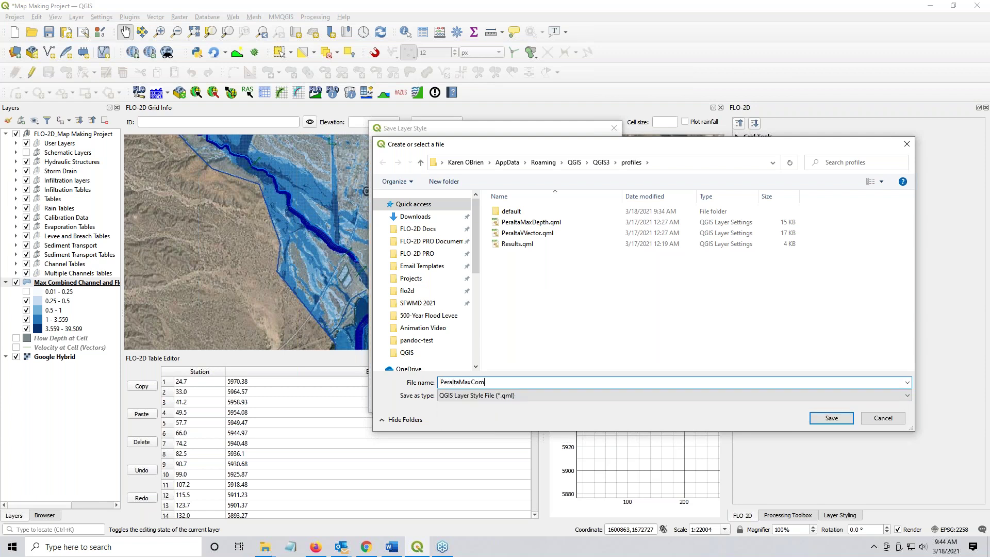
type("bDepth")
left_click(843, 420)
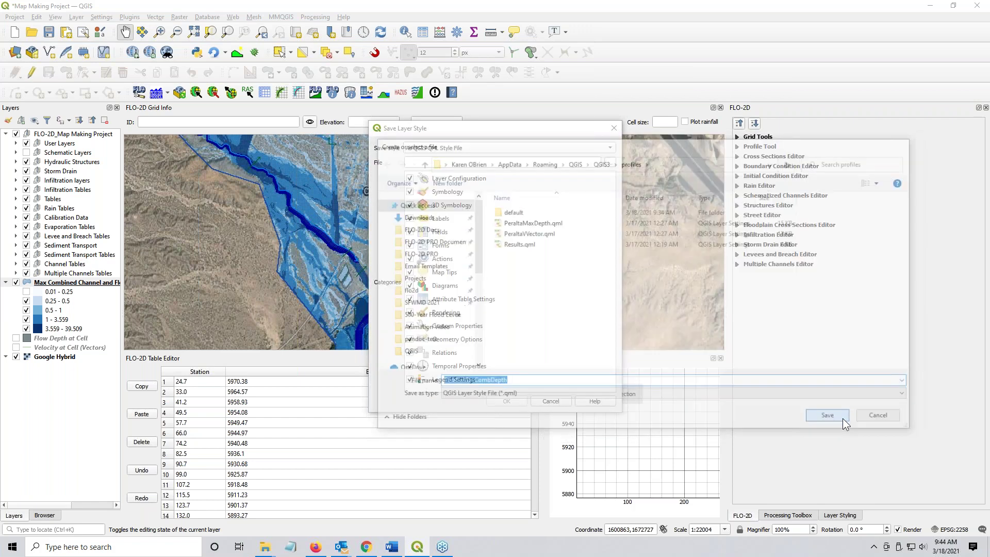
left_click(500, 400)
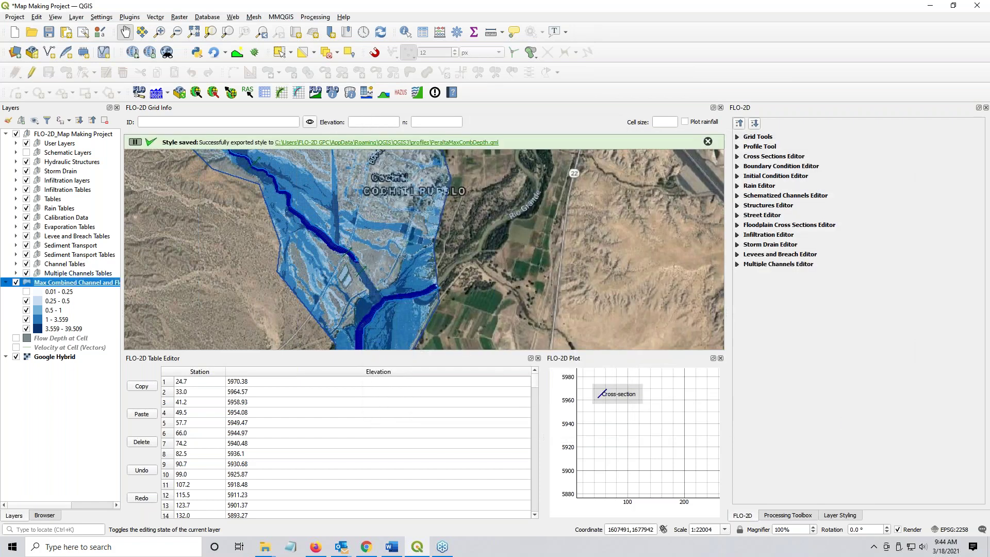
Dismiss the style saved message, then show and select the Flow Depth at Cell layer
left_click(73, 289)
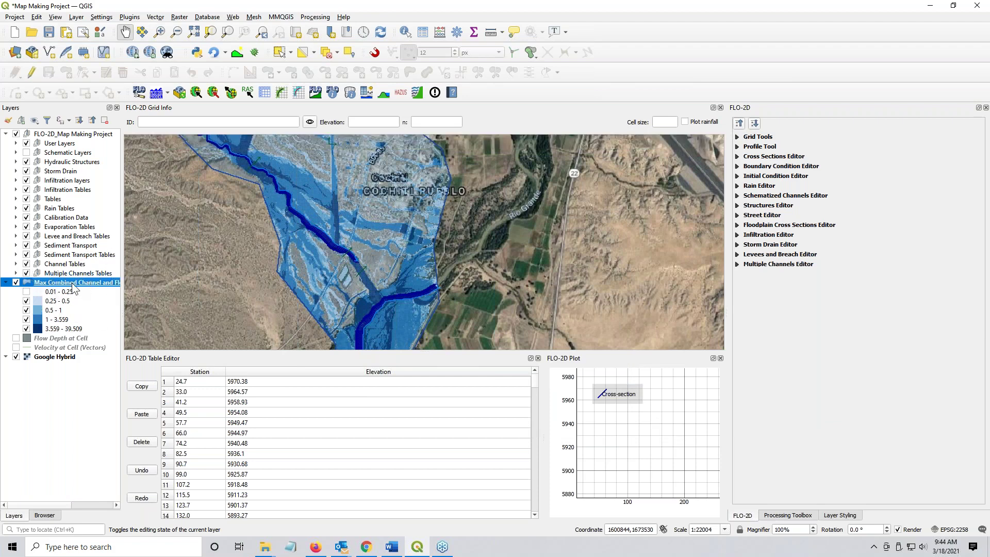
left_click(16, 338)
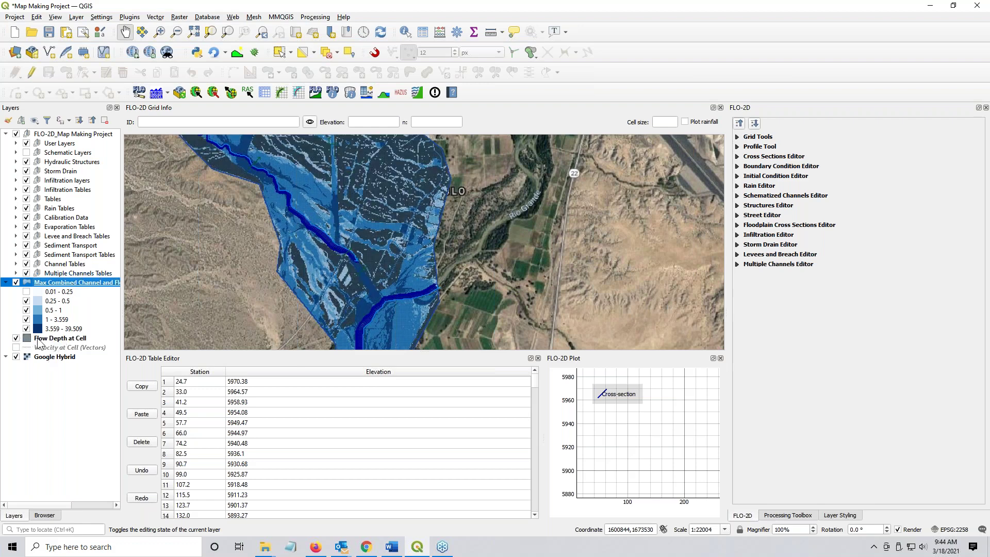
left_click(40, 339)
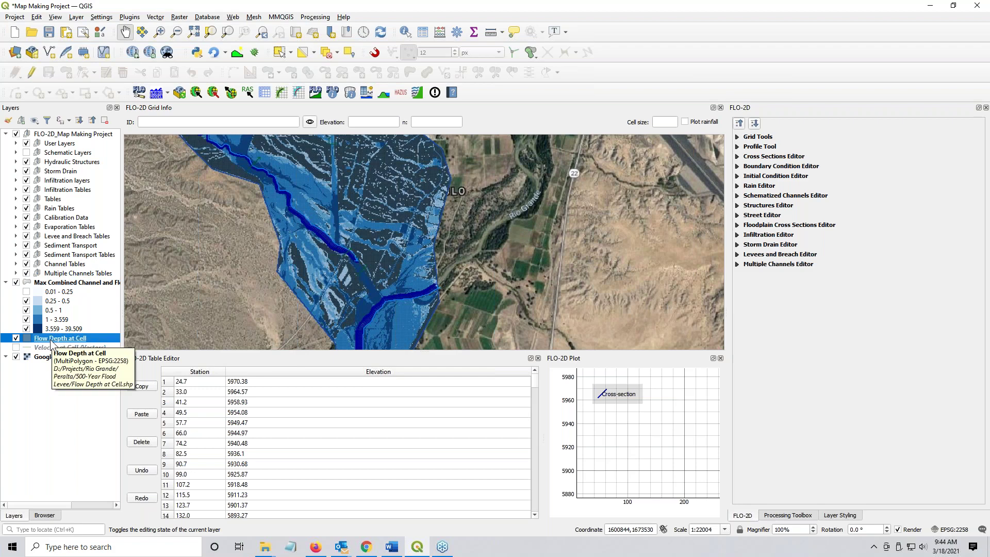
Load PeraltaMaxDepth.qml as the Flow Depth at Cell style, then hide both depth layers
double_click(52, 341)
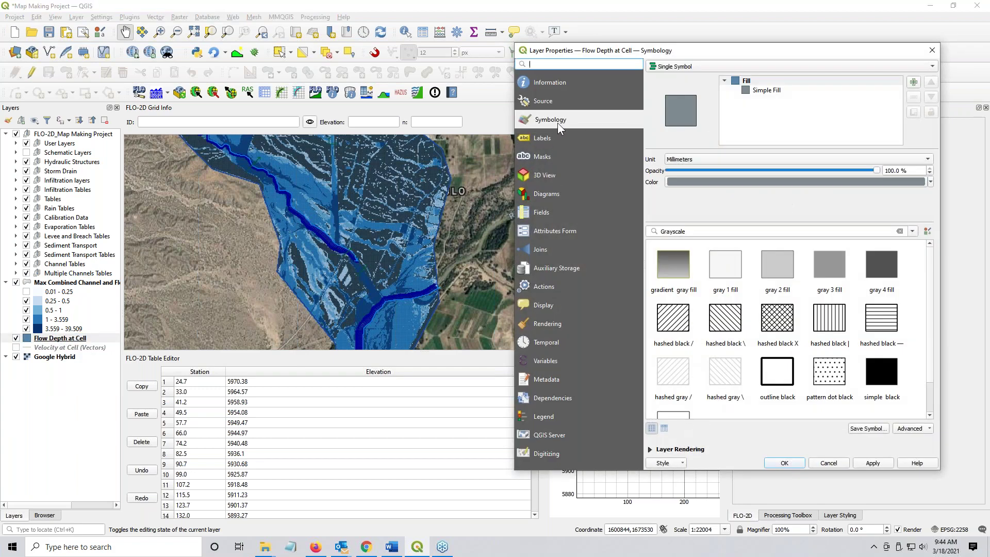
left_click(672, 463)
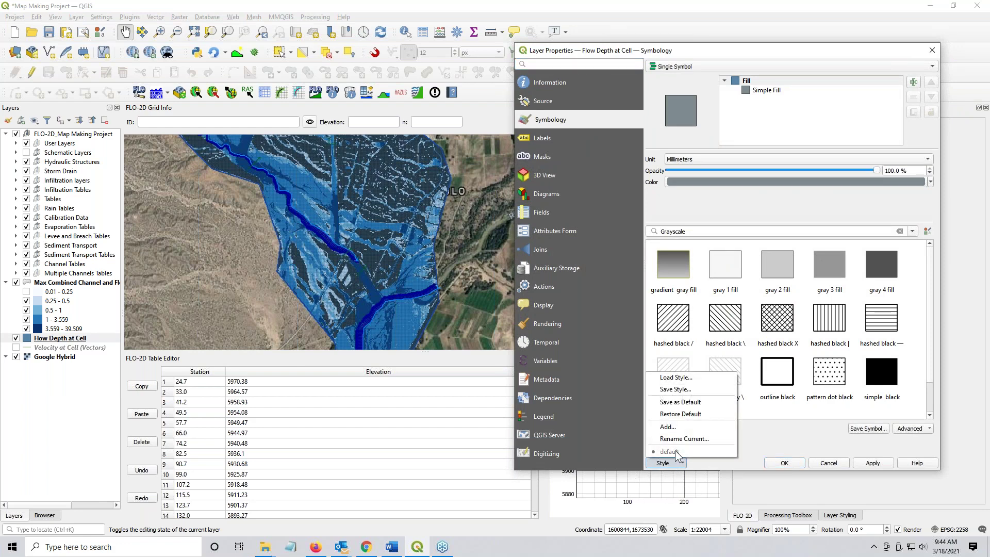
left_click(668, 383)
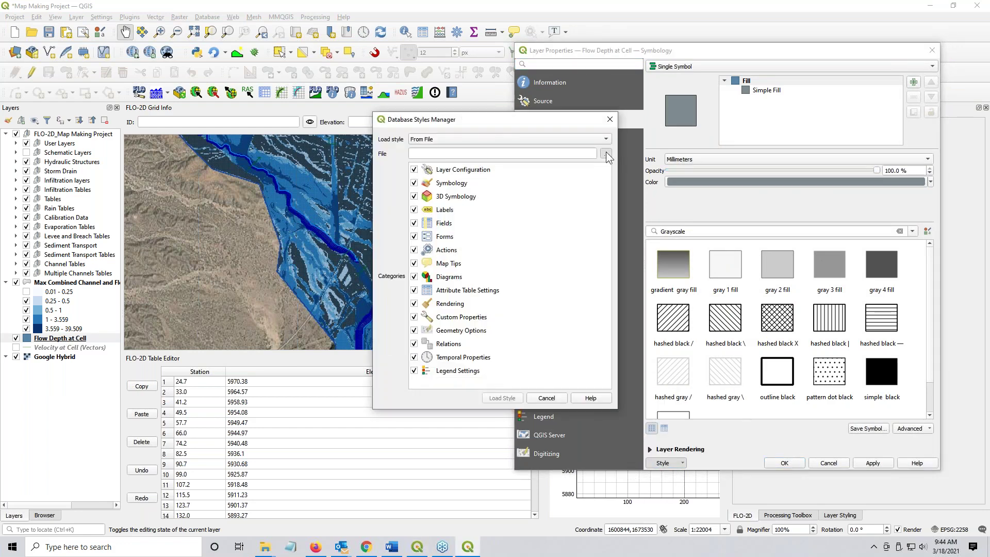
left_click(606, 153)
left_click(534, 224)
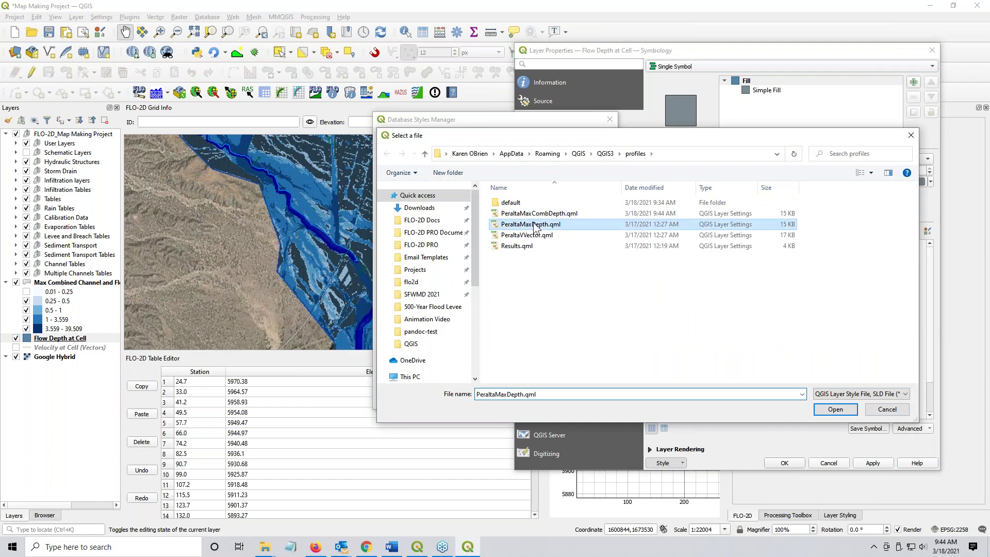
left_click(825, 411)
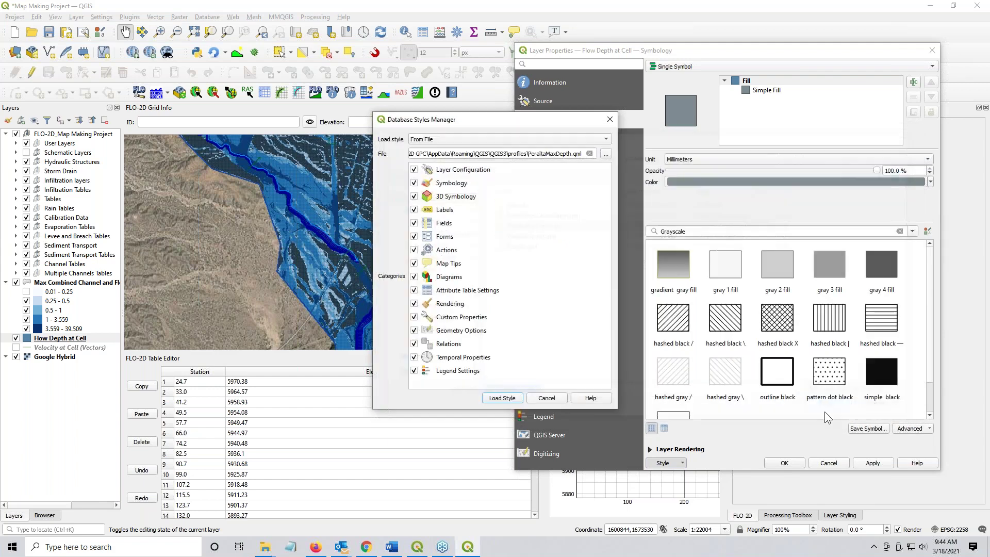
left_click(498, 399)
left_click(783, 462)
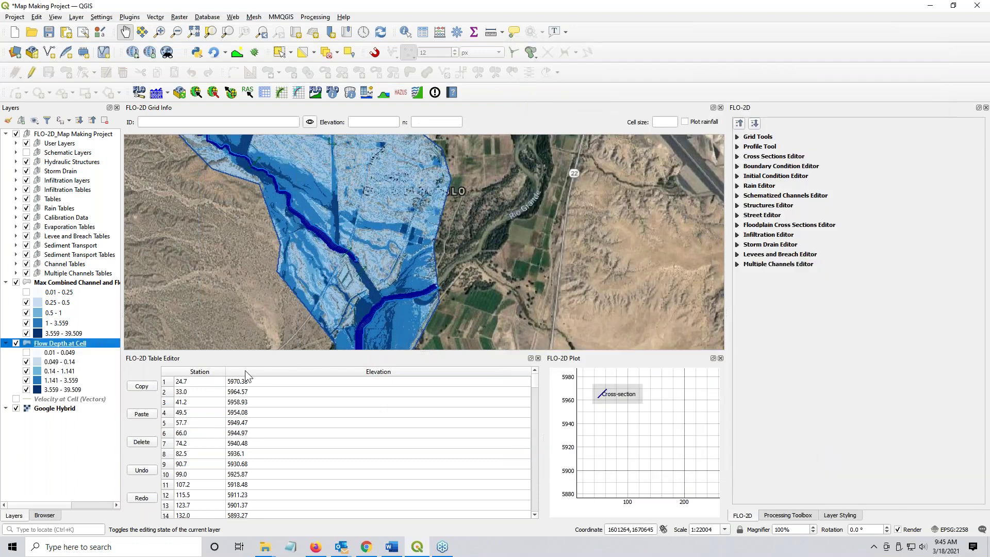
left_click(16, 282)
left_click(16, 342)
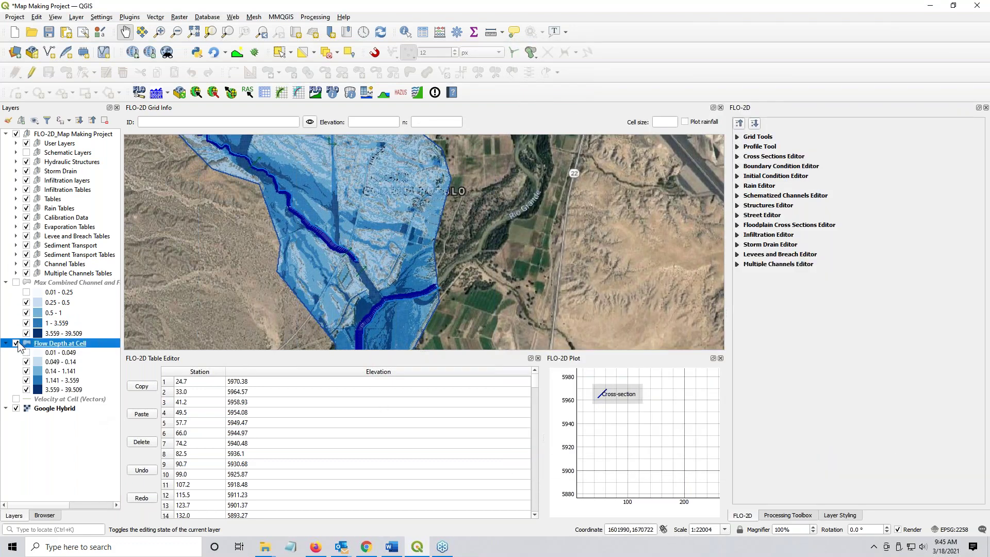
Show Velocity at Cell (Vectors) and load PeraltaVVector.qml as its style
left_click(16, 399)
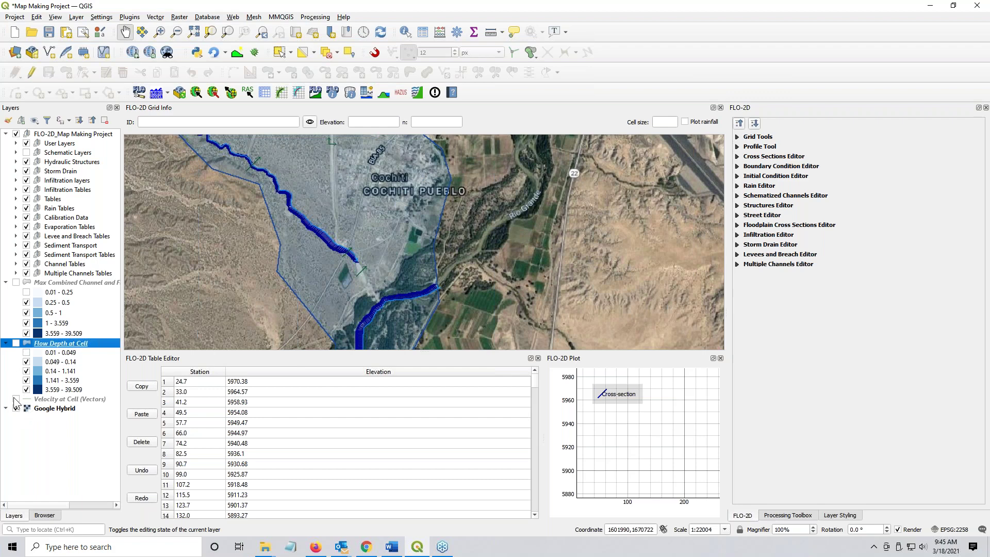
left_click(39, 400)
double_click(40, 401)
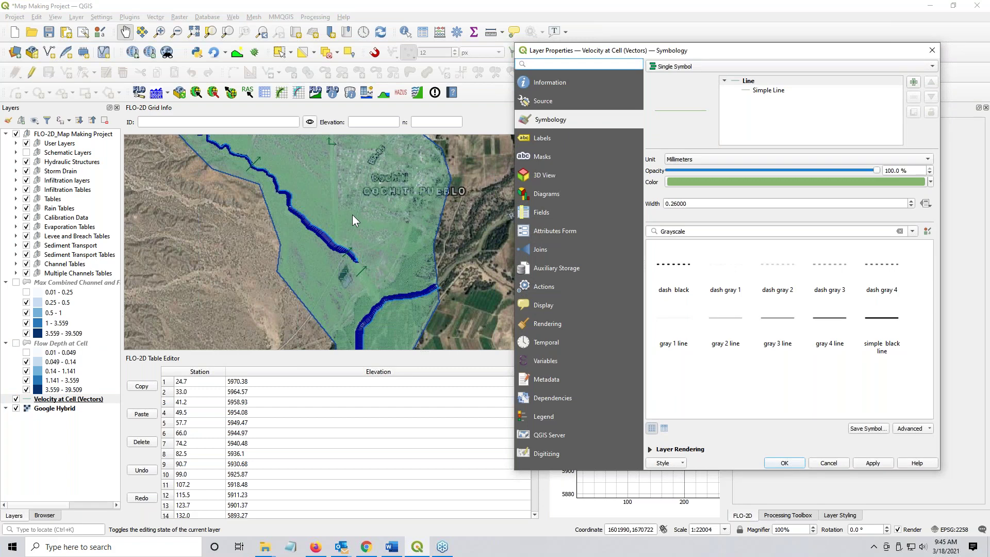
left_click(663, 463)
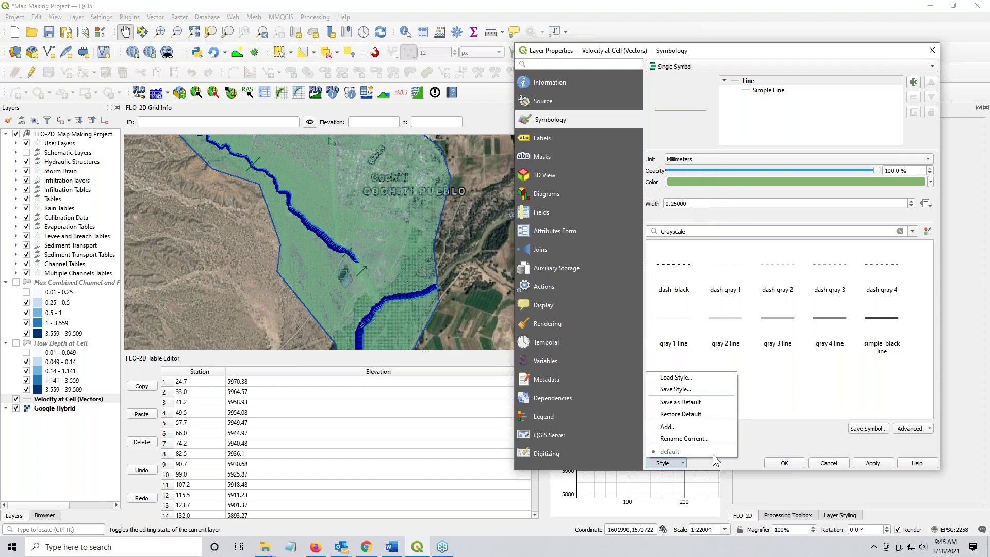
left_click(678, 380)
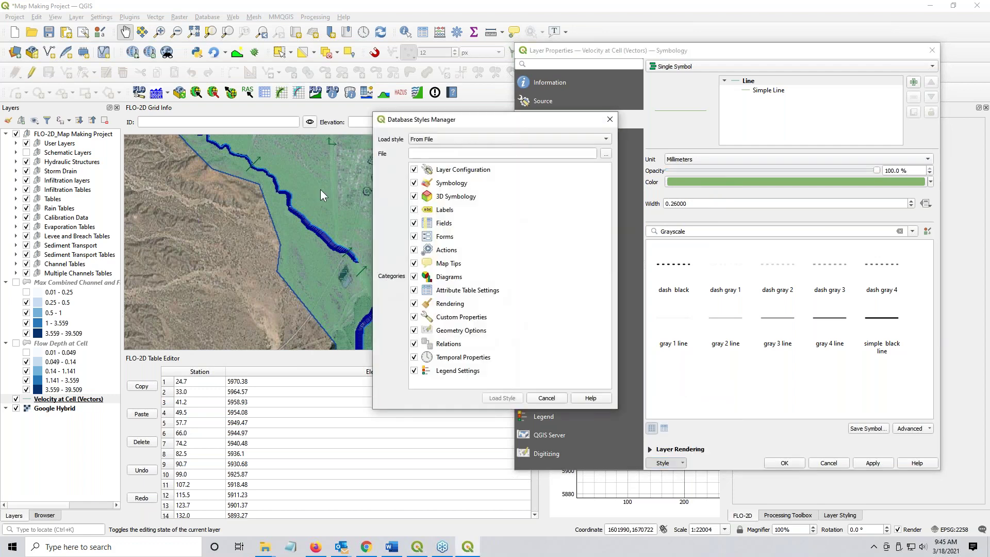
left_click(432, 140)
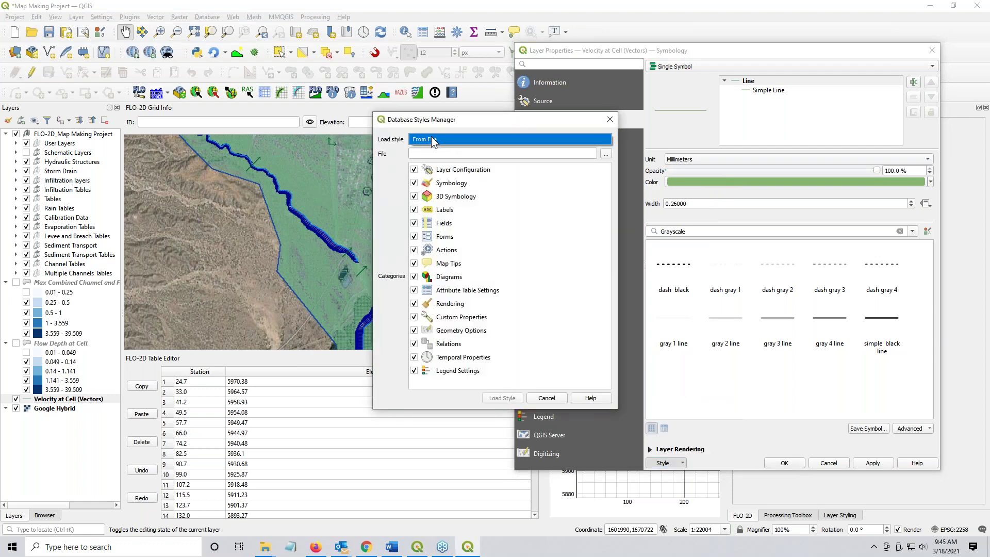
left_click(605, 153)
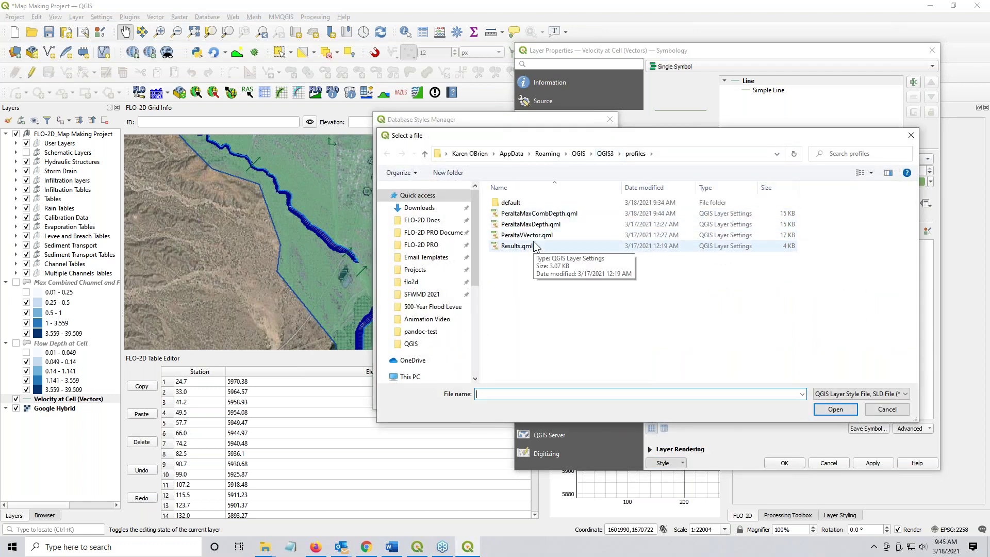
left_click(527, 235)
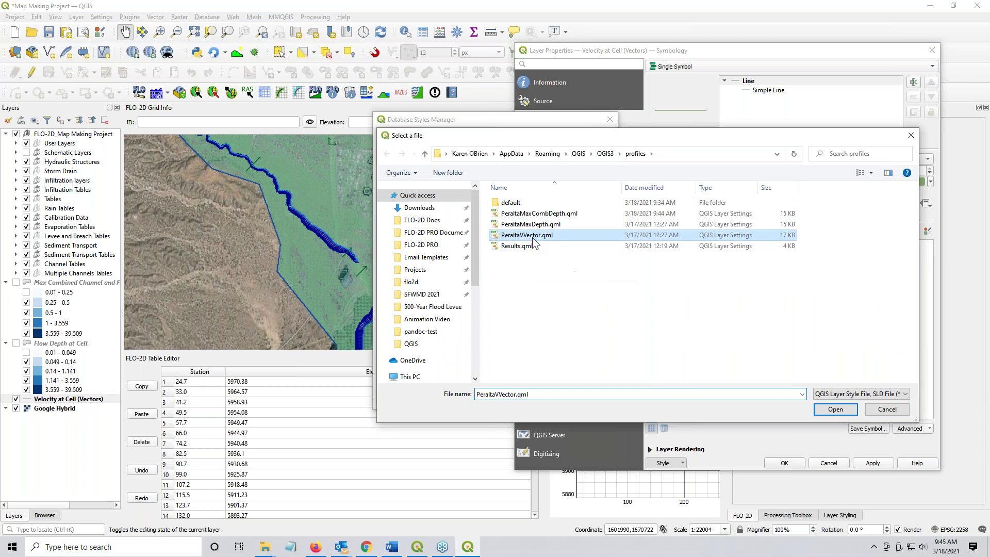
left_click(834, 409)
left_click(502, 398)
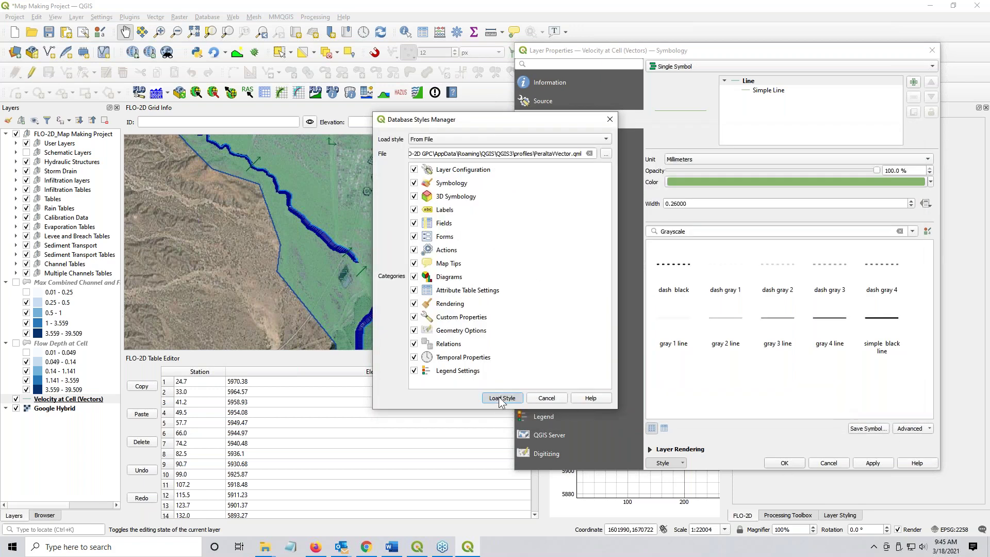
left_click(784, 463)
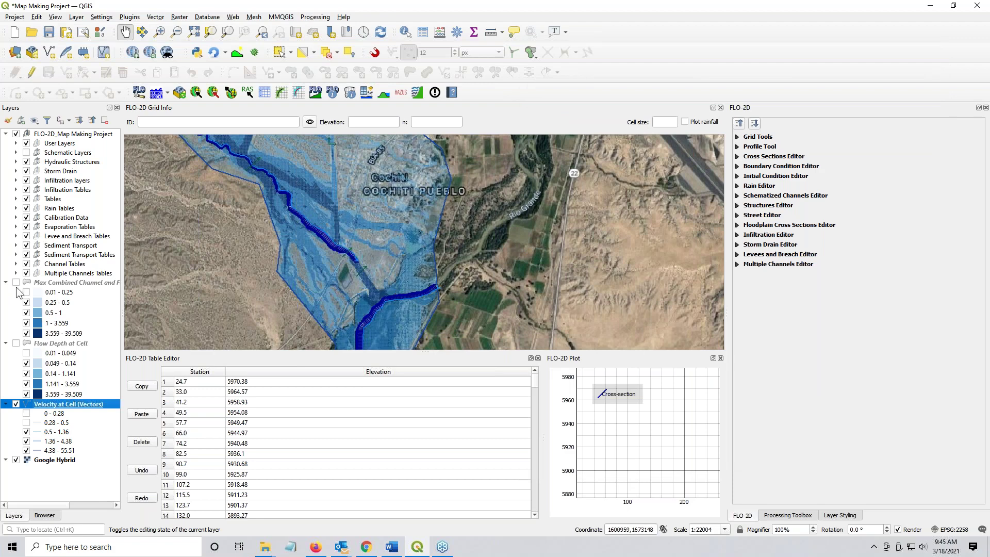
Put the max combined depth, flow depth and velocity layers in a collapsed 'Results 500yr' group
left_click(16, 404)
left_click(67, 283)
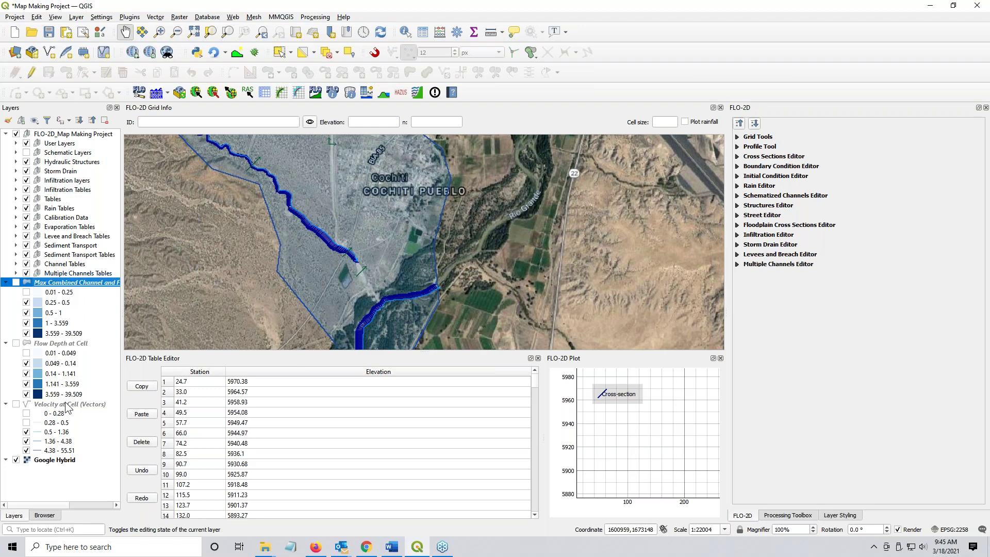
left_click(67, 404, "shift")
right_click(68, 404)
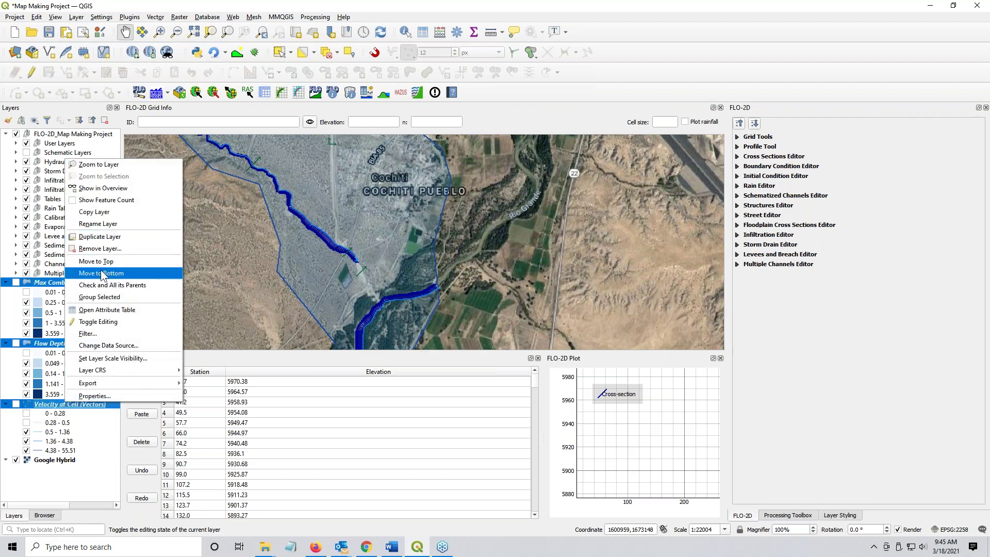
left_click(100, 298)
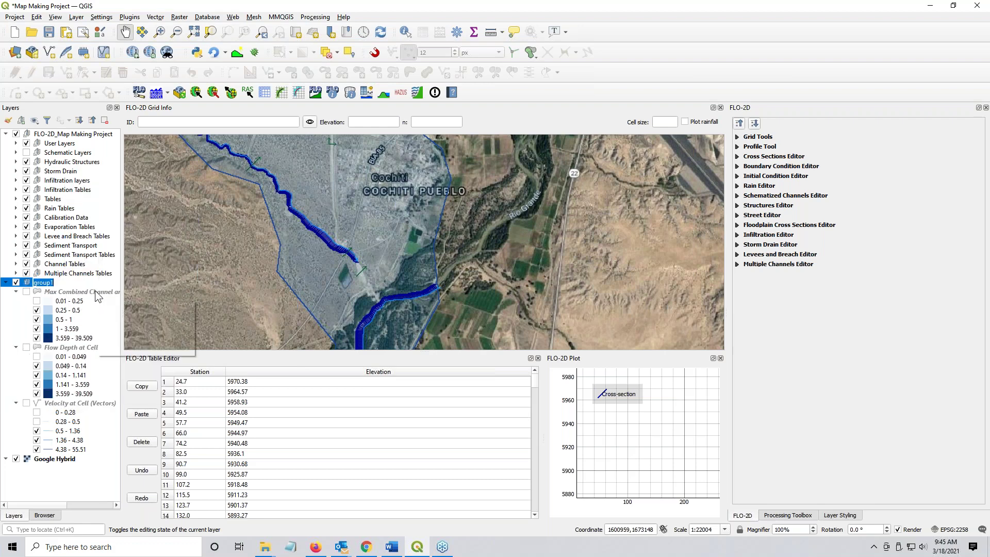
type("Re")
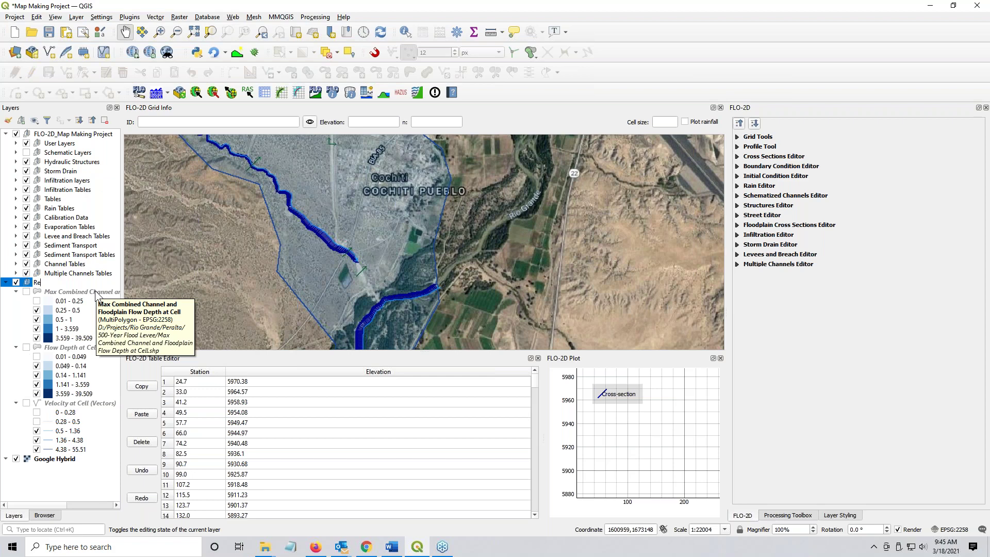
type("sults 500yr")
left_click(61, 329)
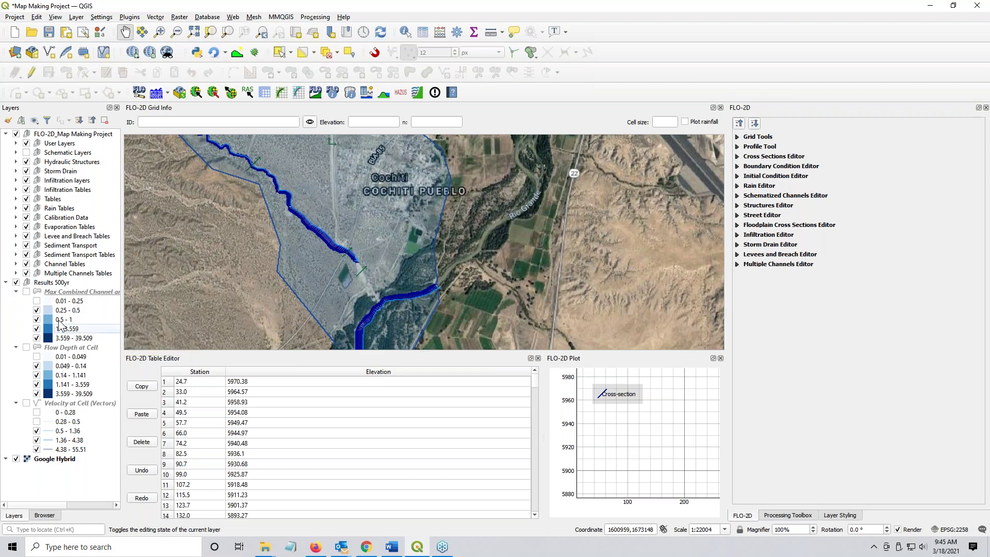
left_click(5, 283)
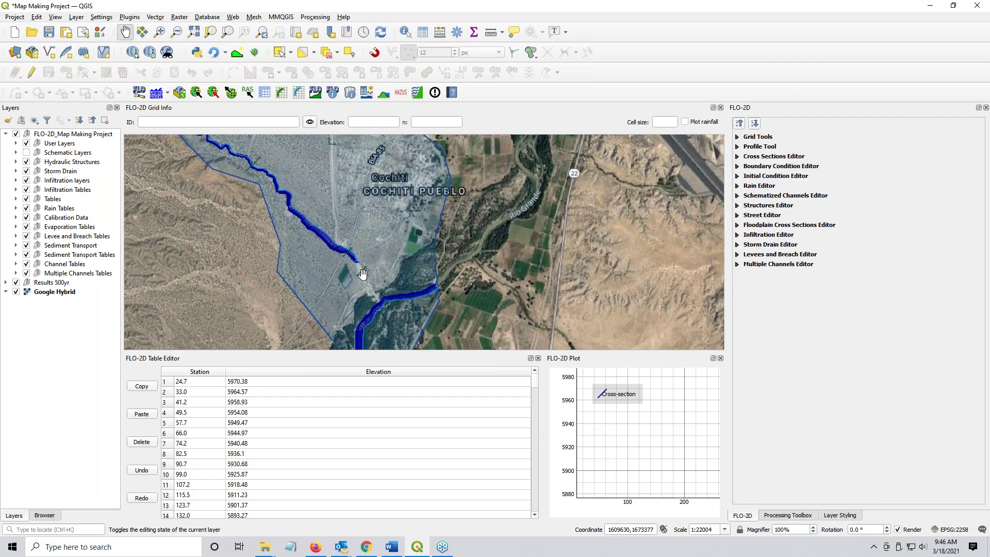
Recentre the map on the flood area and save the project as Map Making Project.qgz
left_click_drag(362, 274, 375, 251)
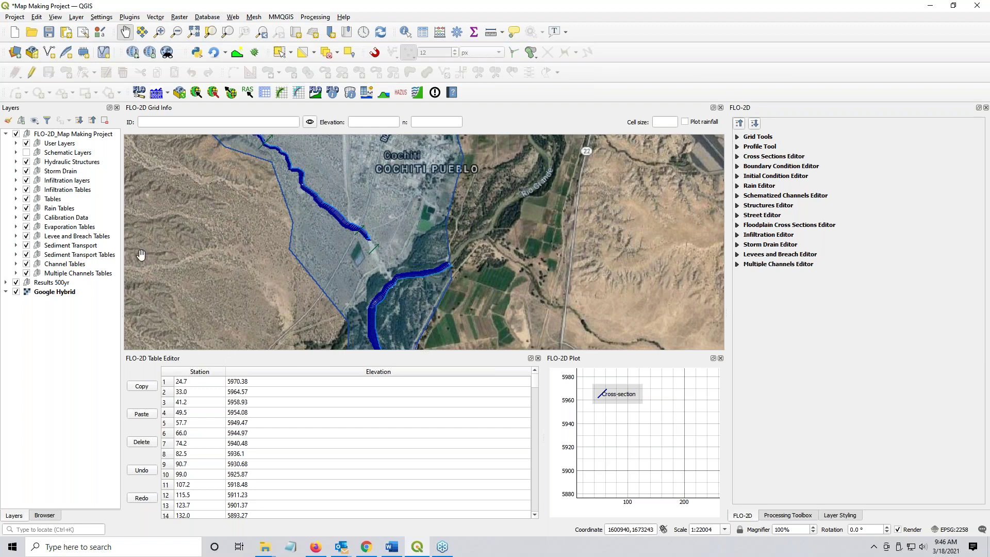
left_click(49, 32)
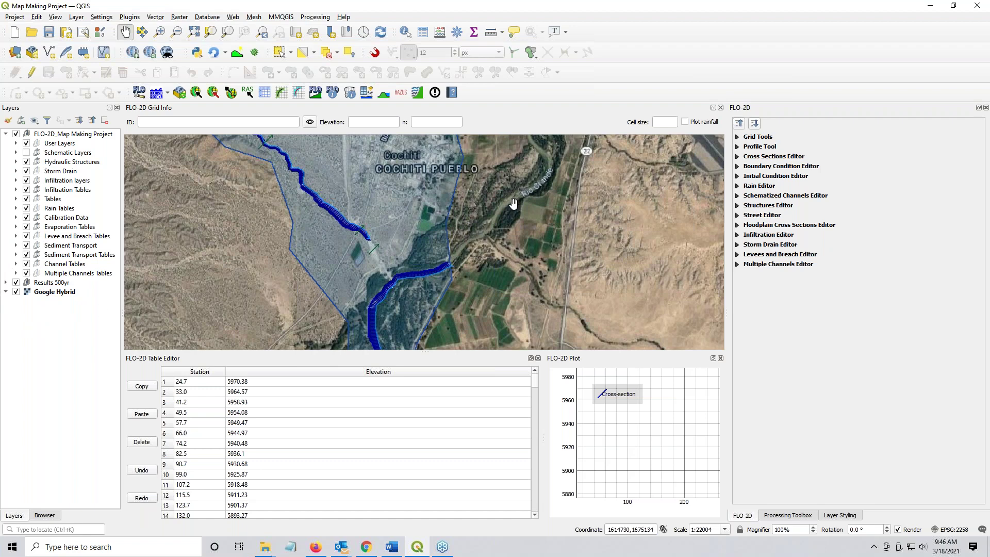
scroll(470, 260, "down", 1)
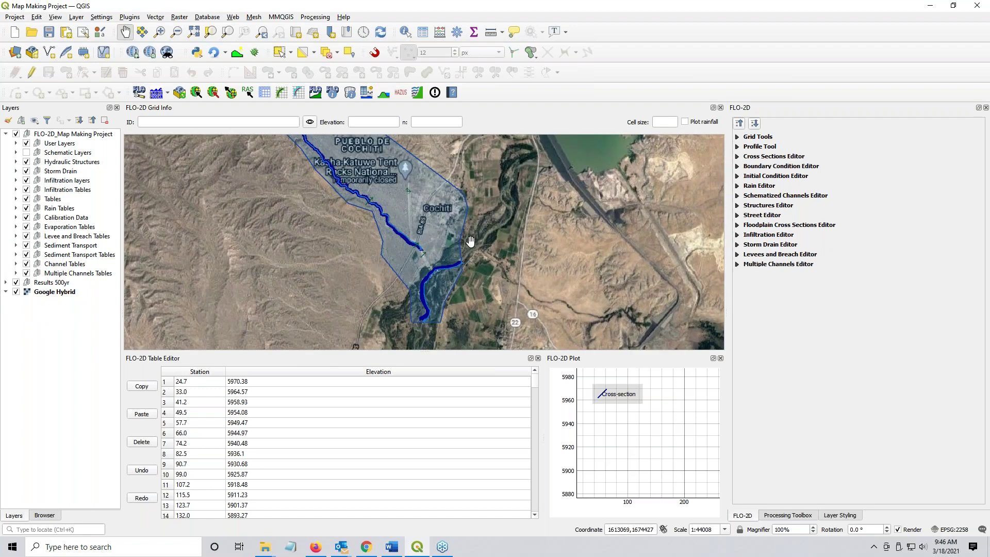